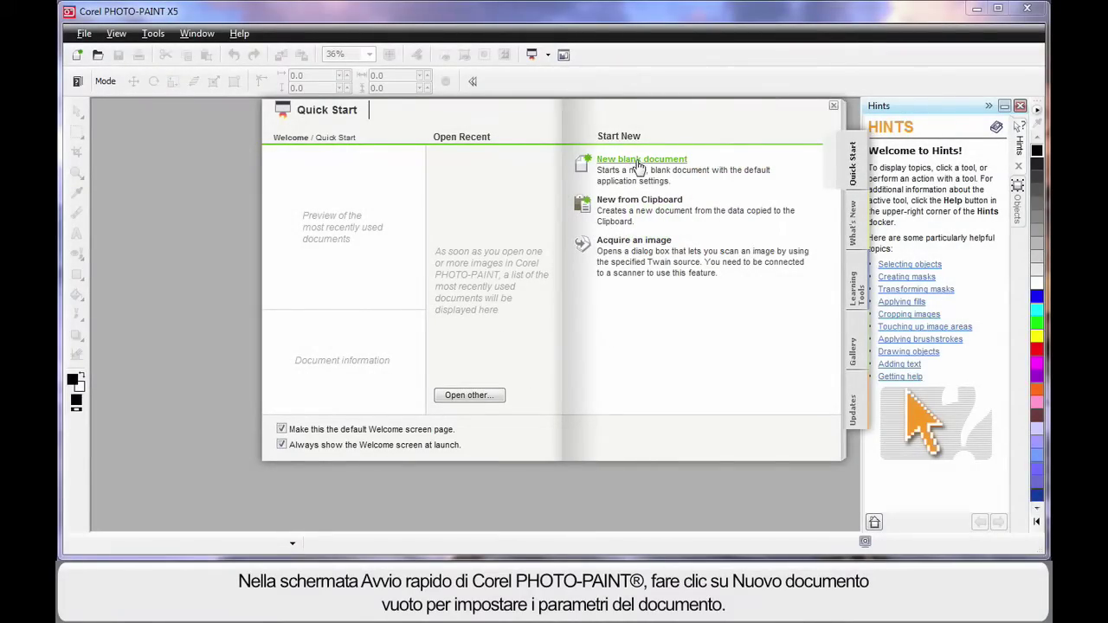
Create a new blank document with its resolution changed from 72 to 300 dpi
left_click(637, 163)
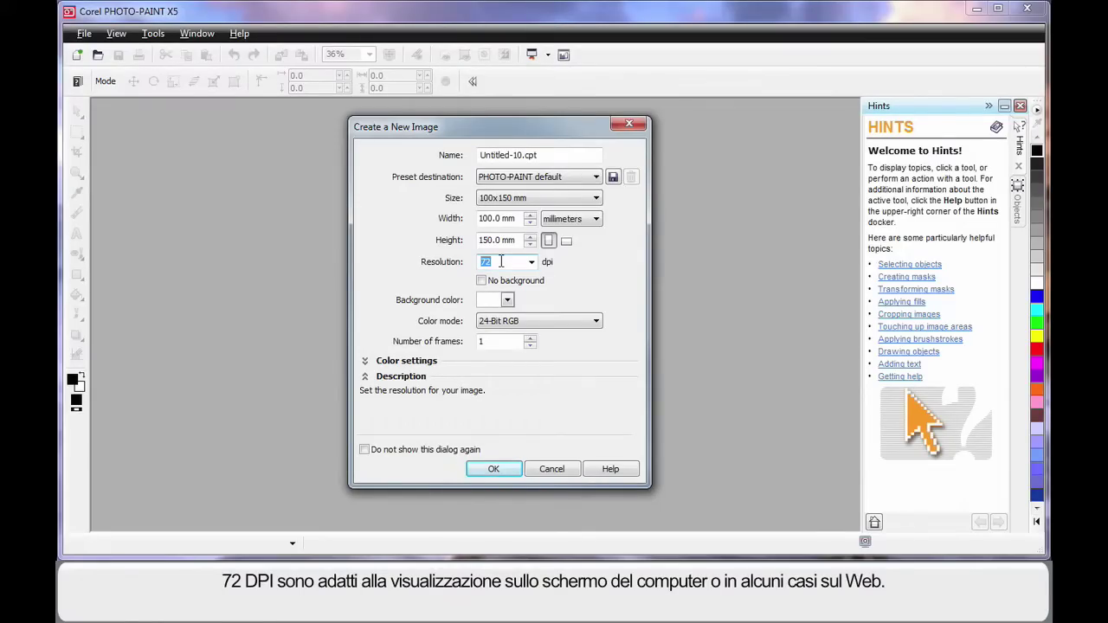
left_click(501, 263)
double_click(487, 262)
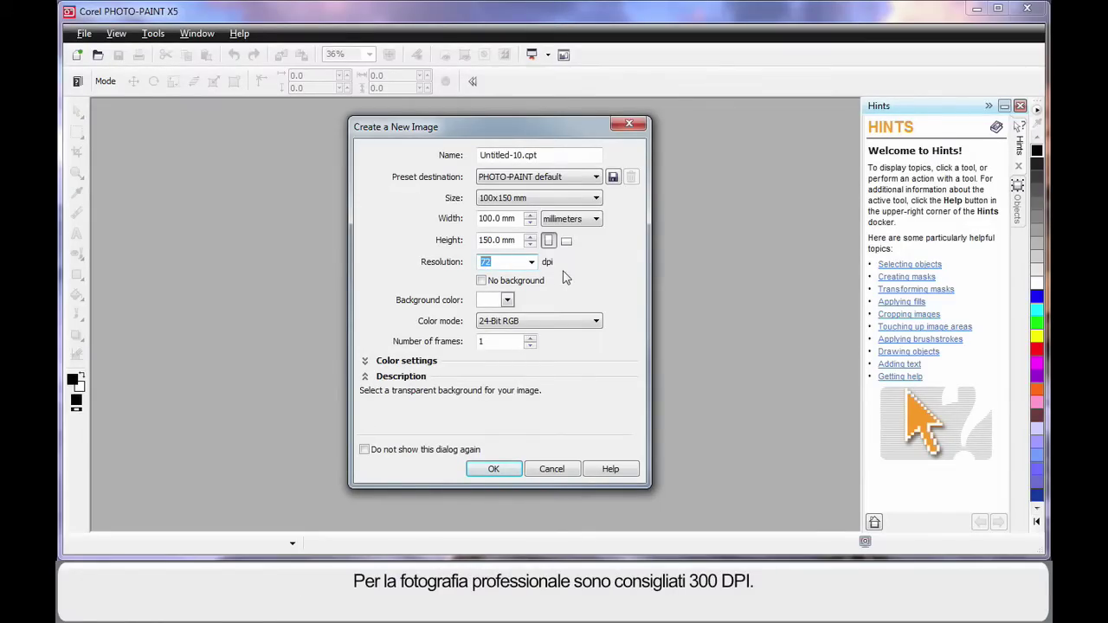
type("3")
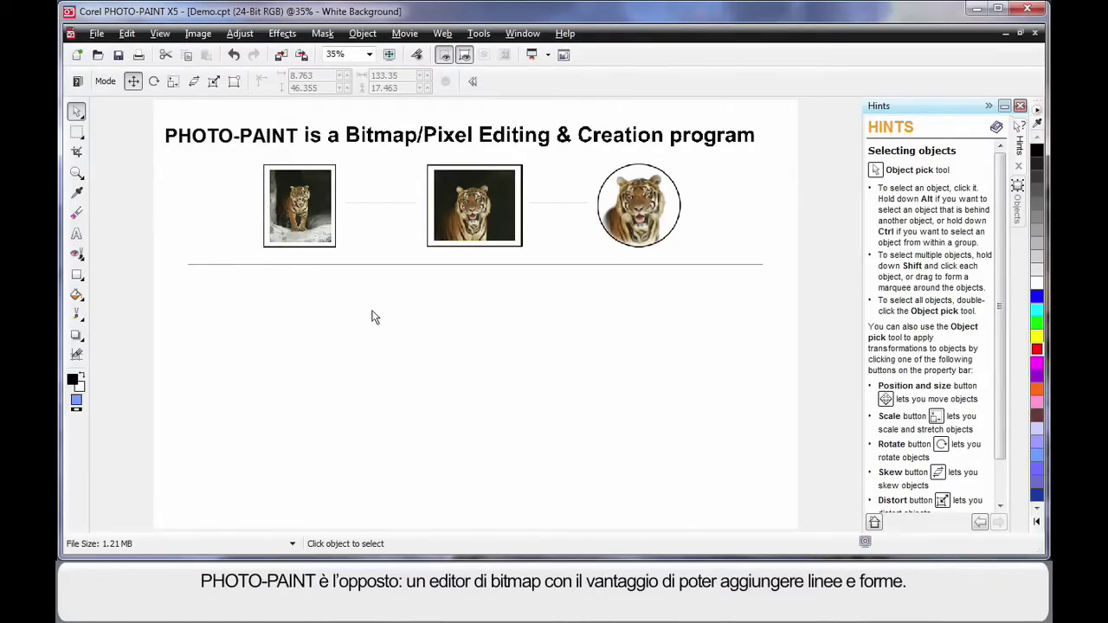
Make the tiger demo document's Background object the active object
key("Delete")
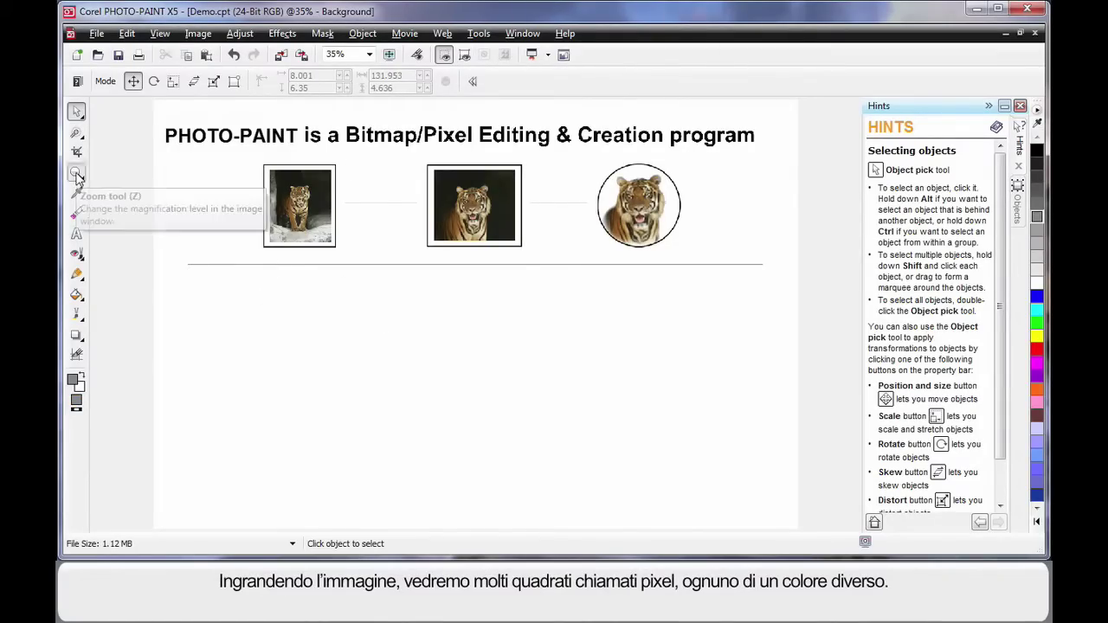
left_click(76, 173)
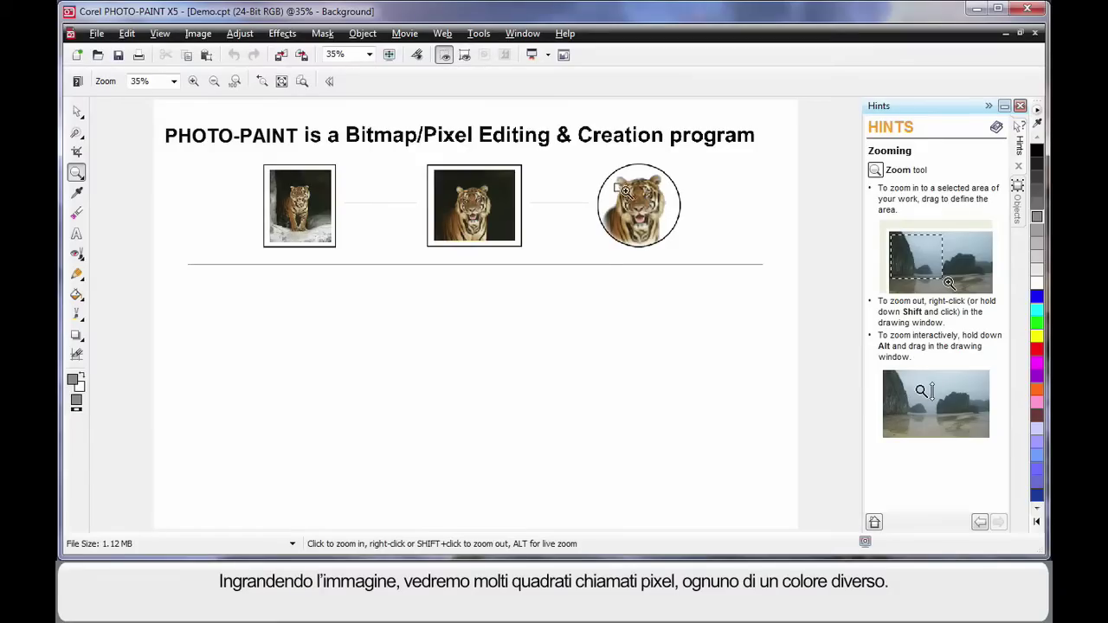
left_click_drag(614, 183, 633, 202)
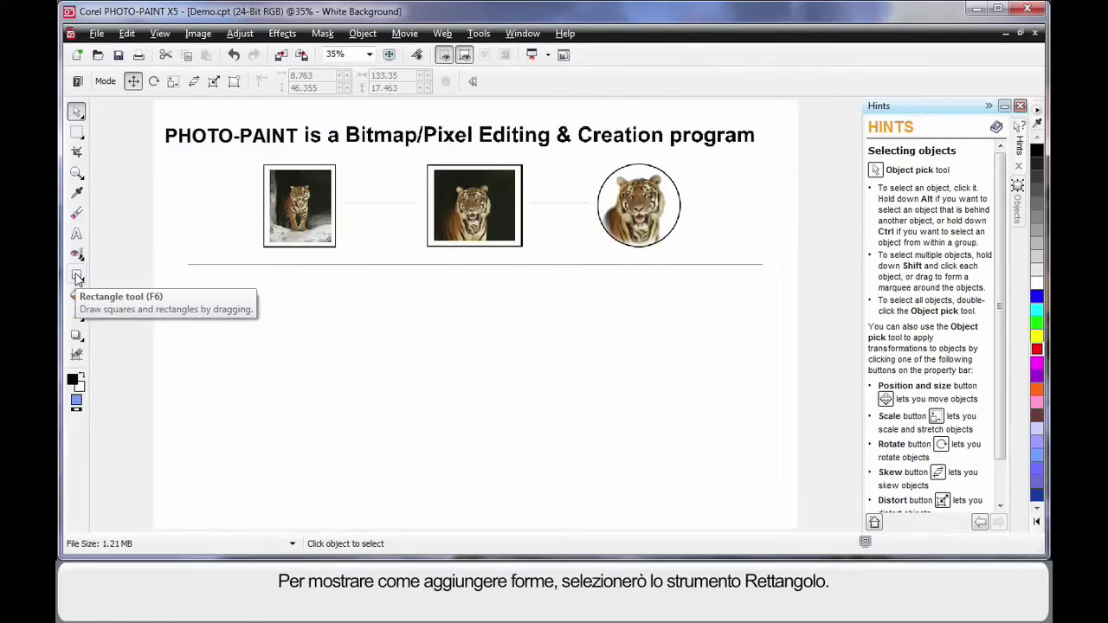
Draw a long blue, black-outlined rectangle just below the horizontal divider line
left_click(77, 274)
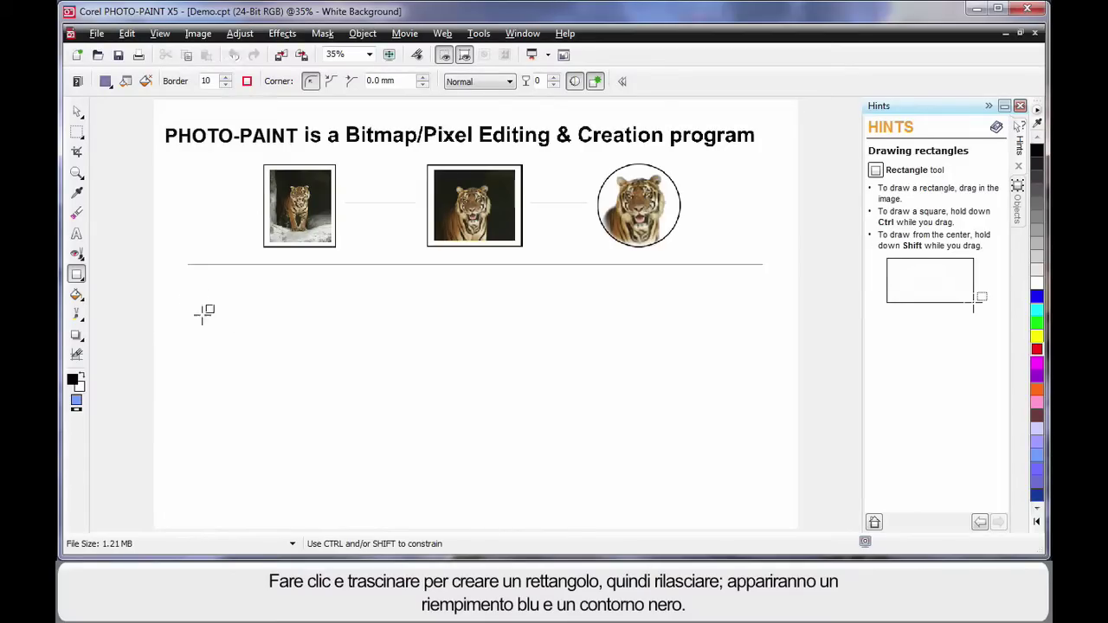
left_click_drag(190, 299, 768, 370)
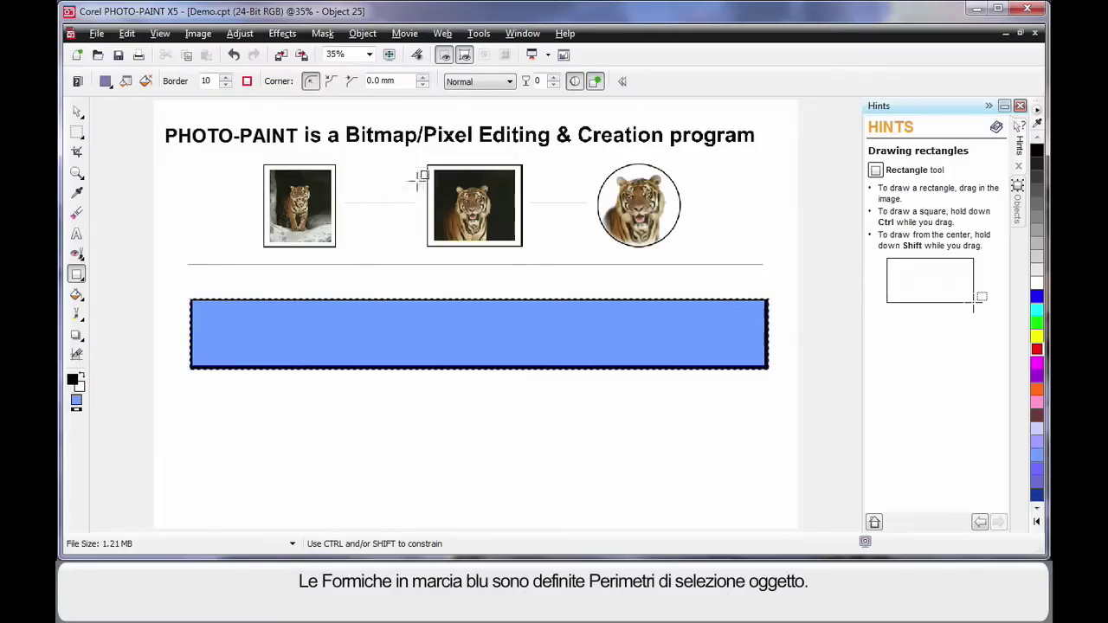
Turn off Object marquee and delete the blue rectangle under the divider
left_click(465, 58)
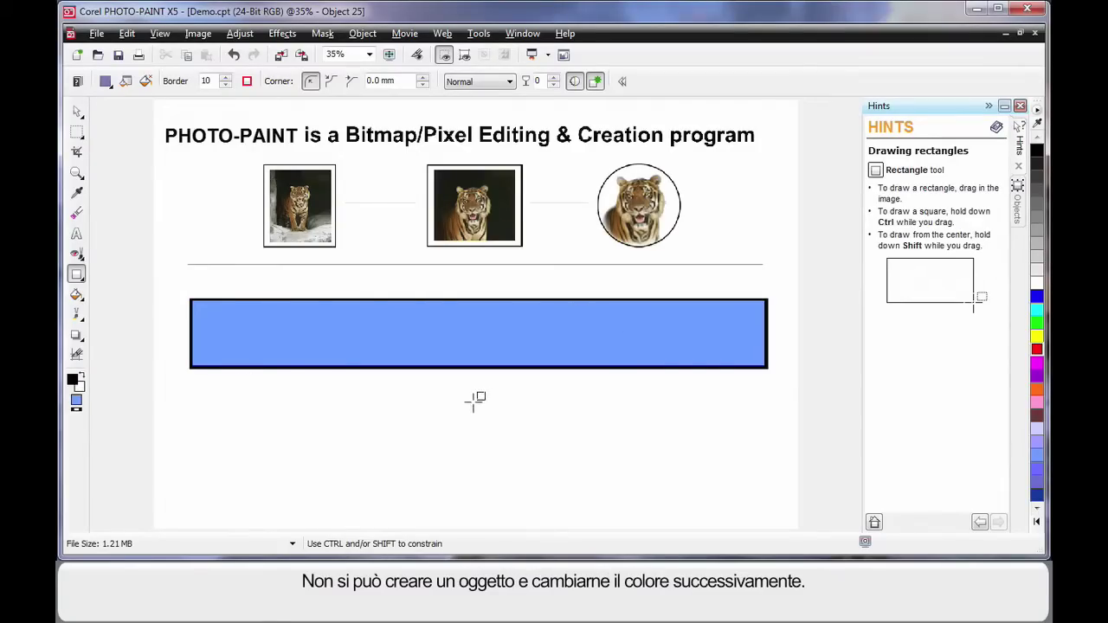
left_click(76, 111)
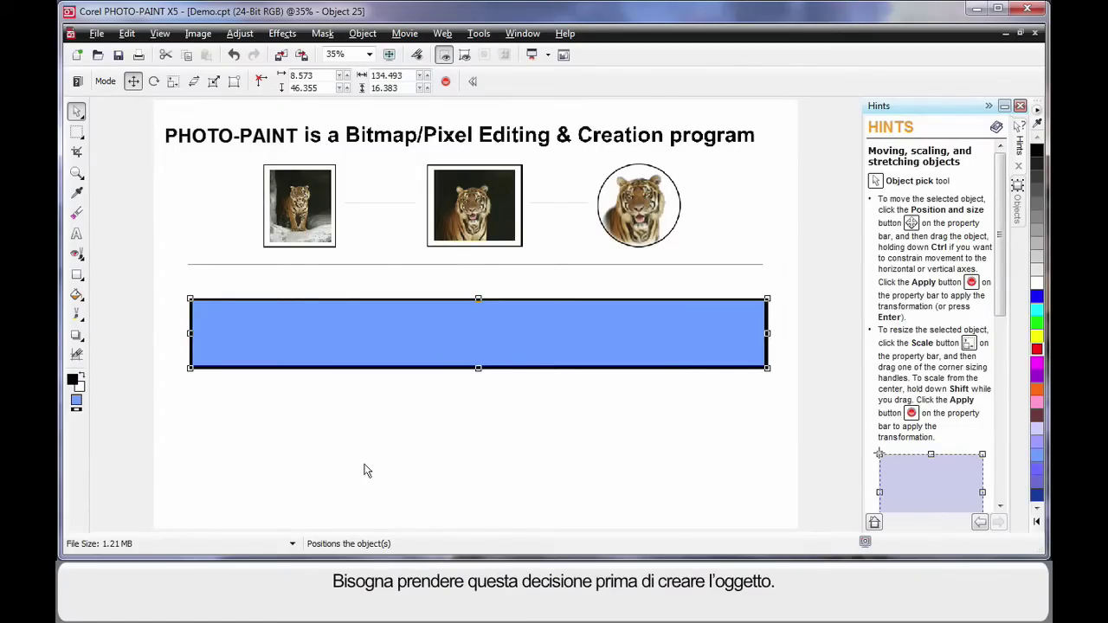
key("Delete")
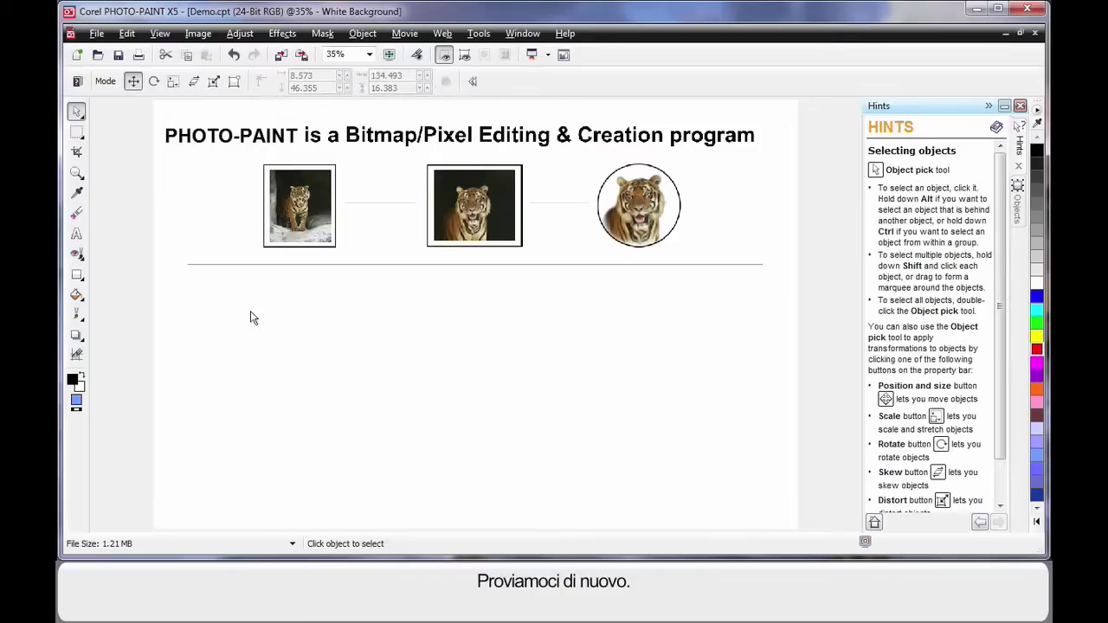
Set up the Ellipse tool with a border of 10 and a red foreground colour
left_click(78, 276)
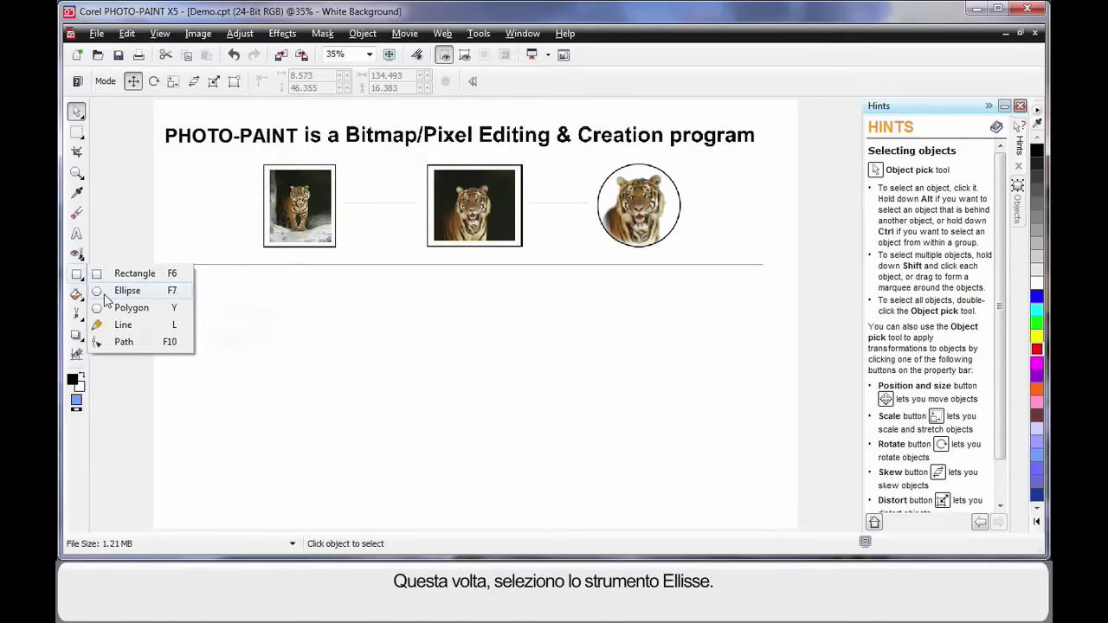
left_click(106, 294)
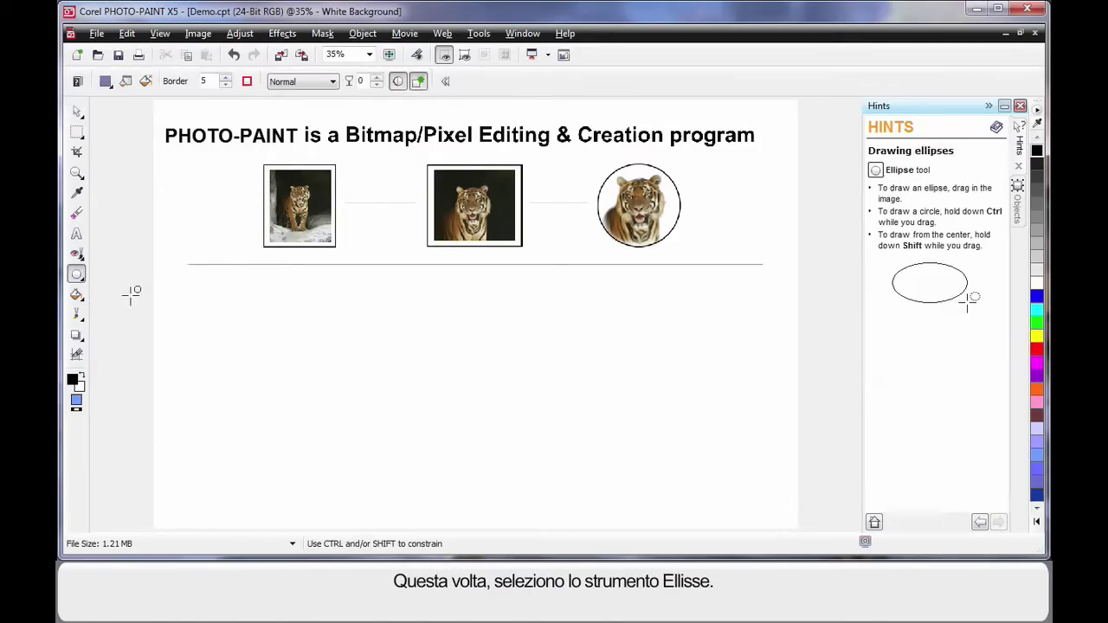
double_click(199, 81)
type("10")
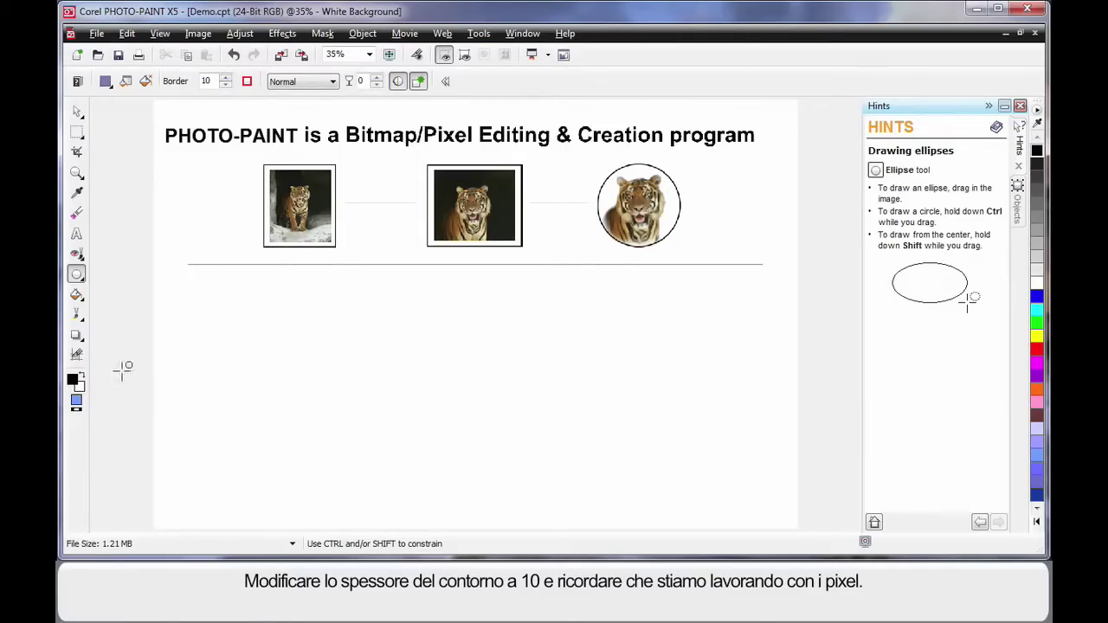
double_click(75, 382)
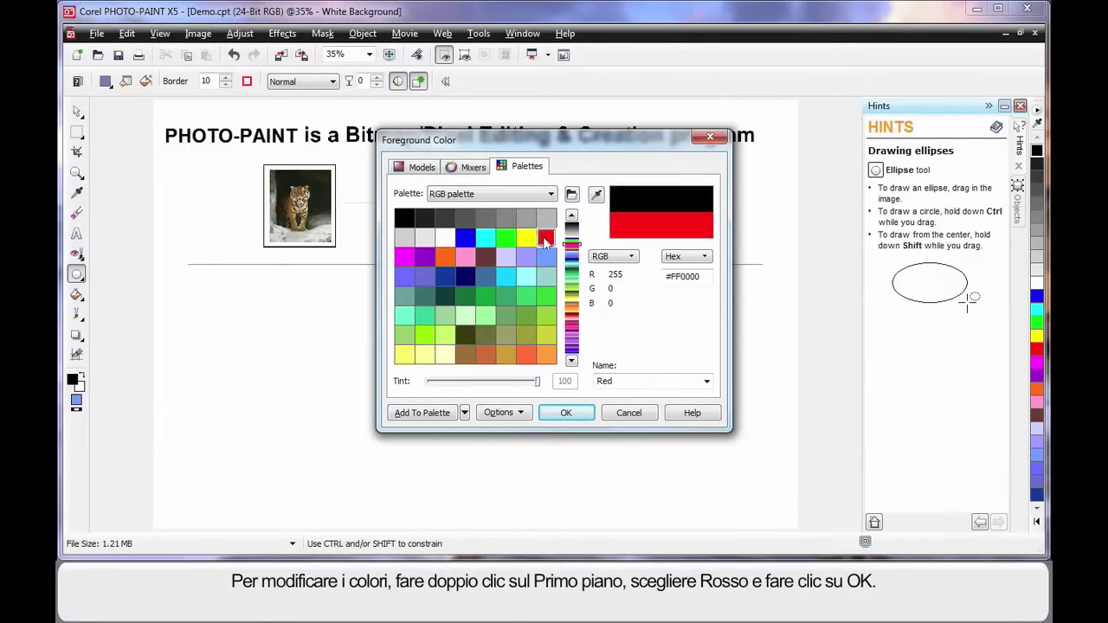
left_click(566, 413)
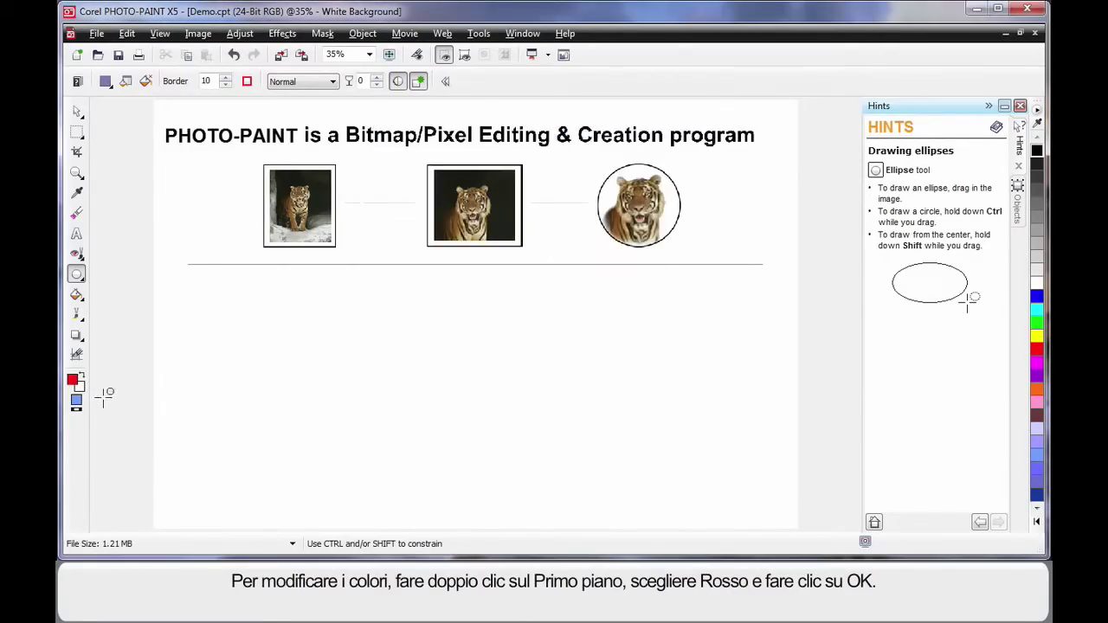
Make Blue the uniform fill colour through the Select Fill and Uniform Fill dialogs
double_click(77, 401)
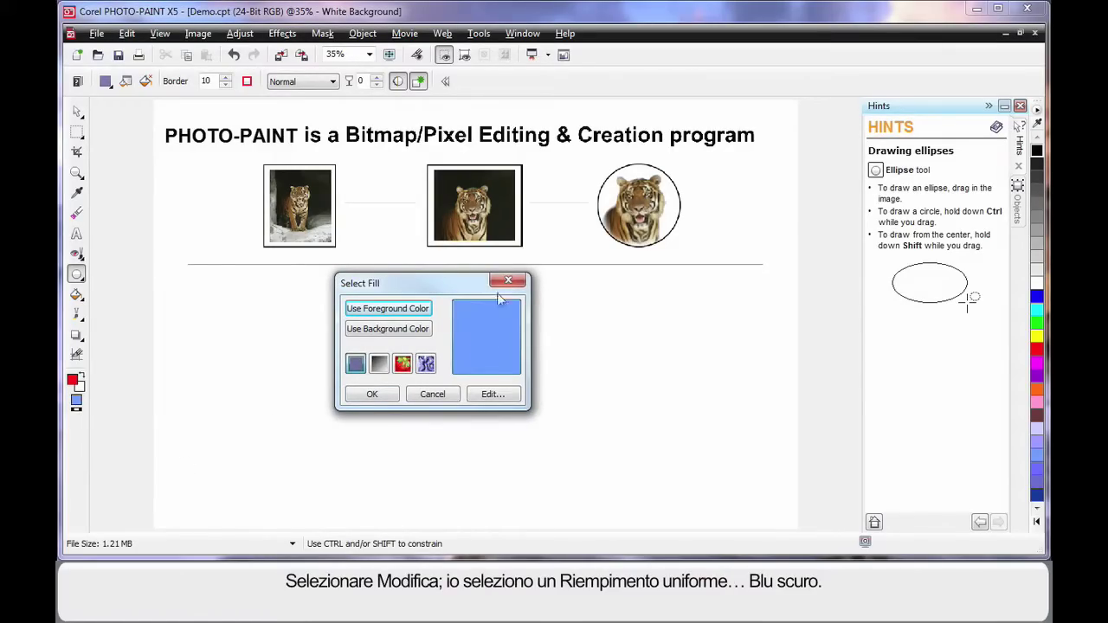
left_click(494, 395)
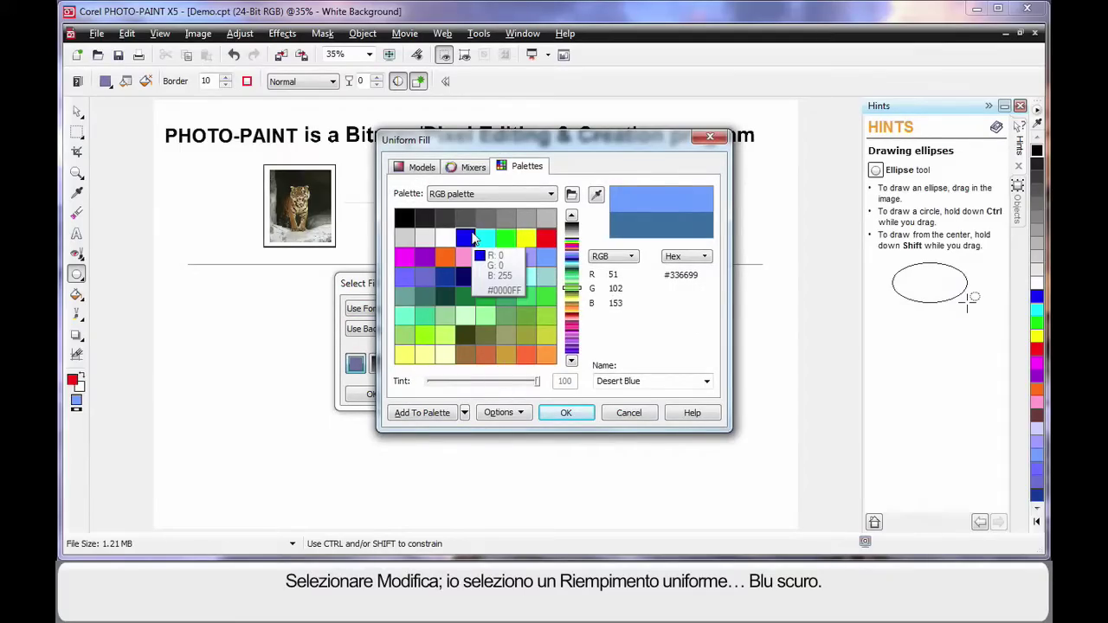
left_click(466, 241)
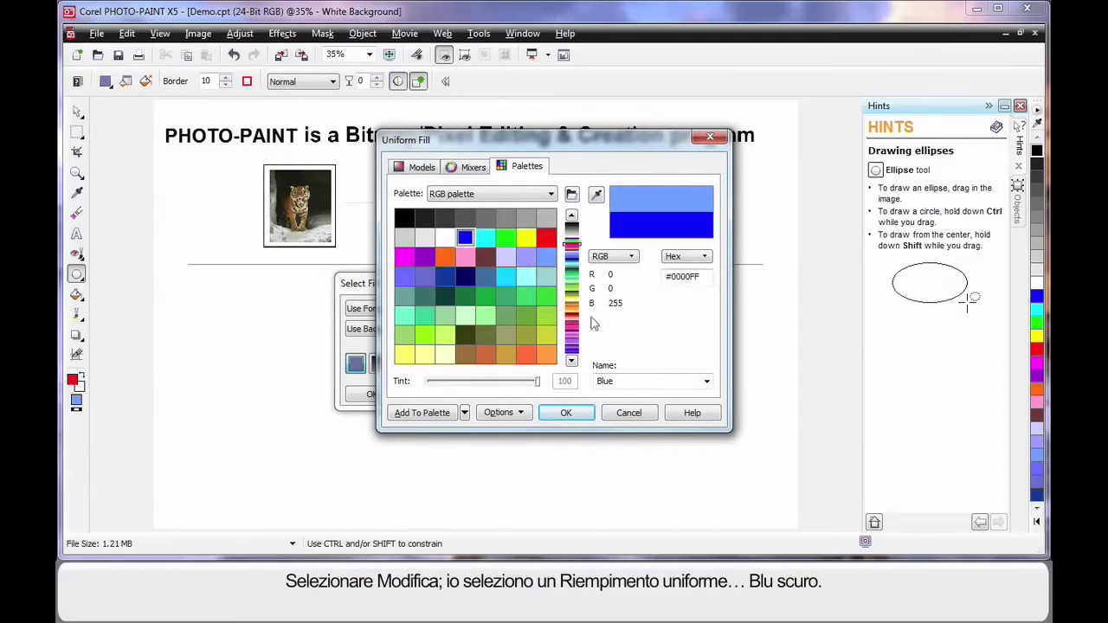
left_click(566, 413)
left_click(370, 396)
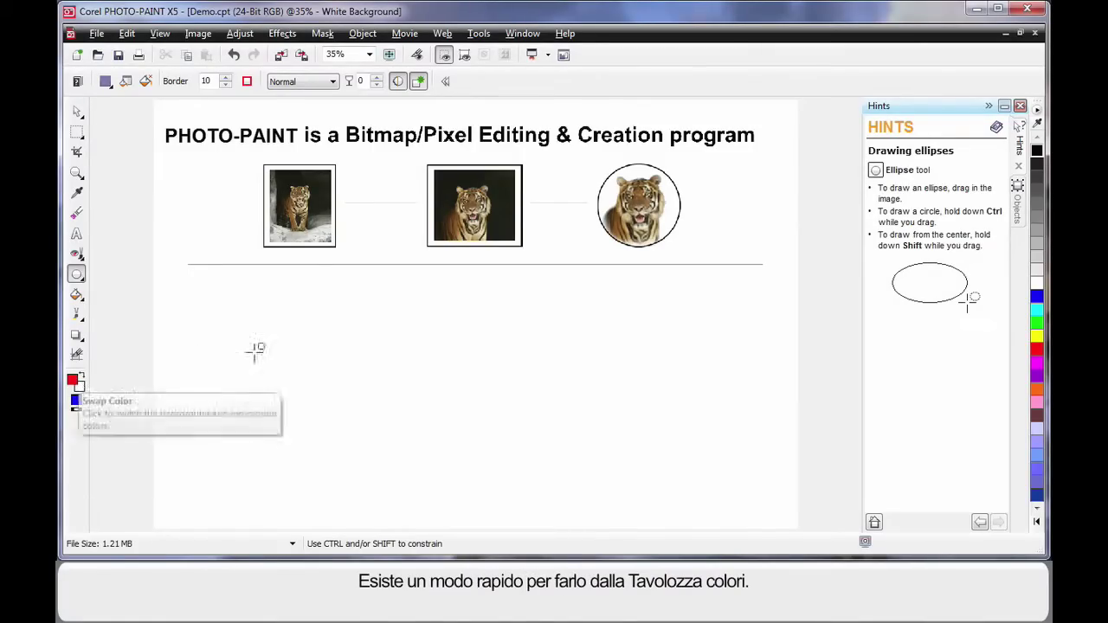
Draw a large ellipse below the divider with a black outline and green fill
left_click(1038, 170)
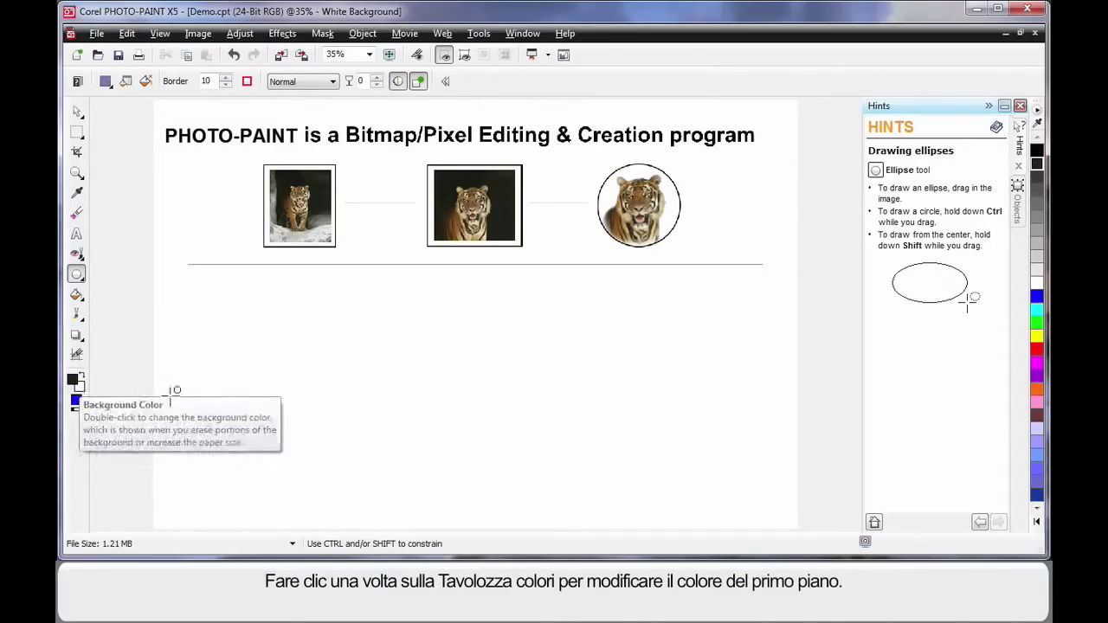
right_click(1039, 325)
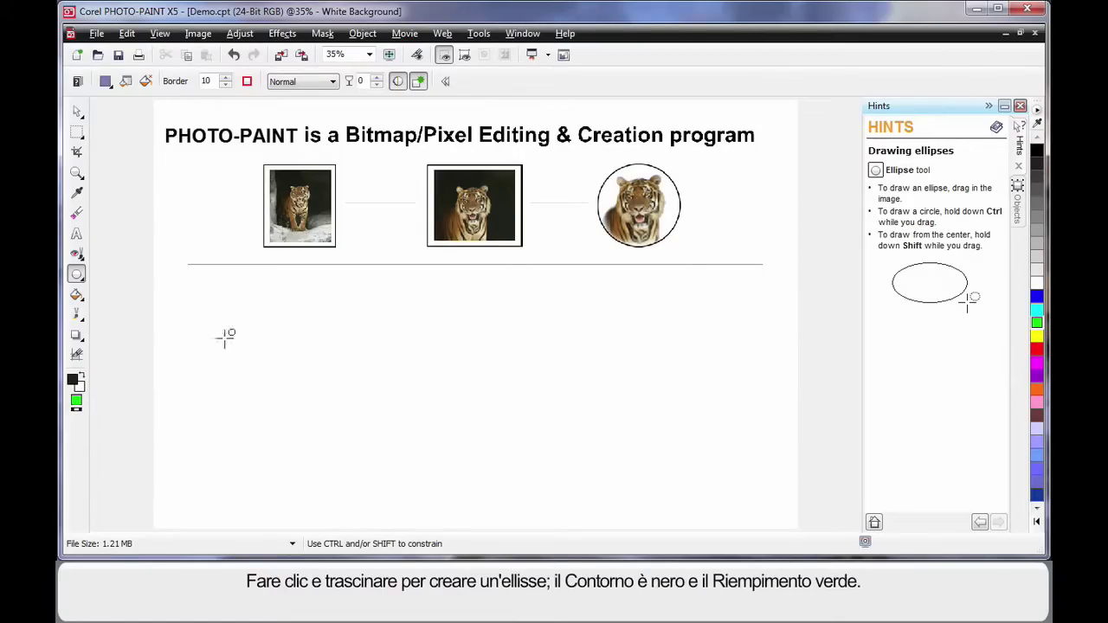
left_click_drag(199, 301, 288, 377)
left_click_drag(756, 439, 764, 440)
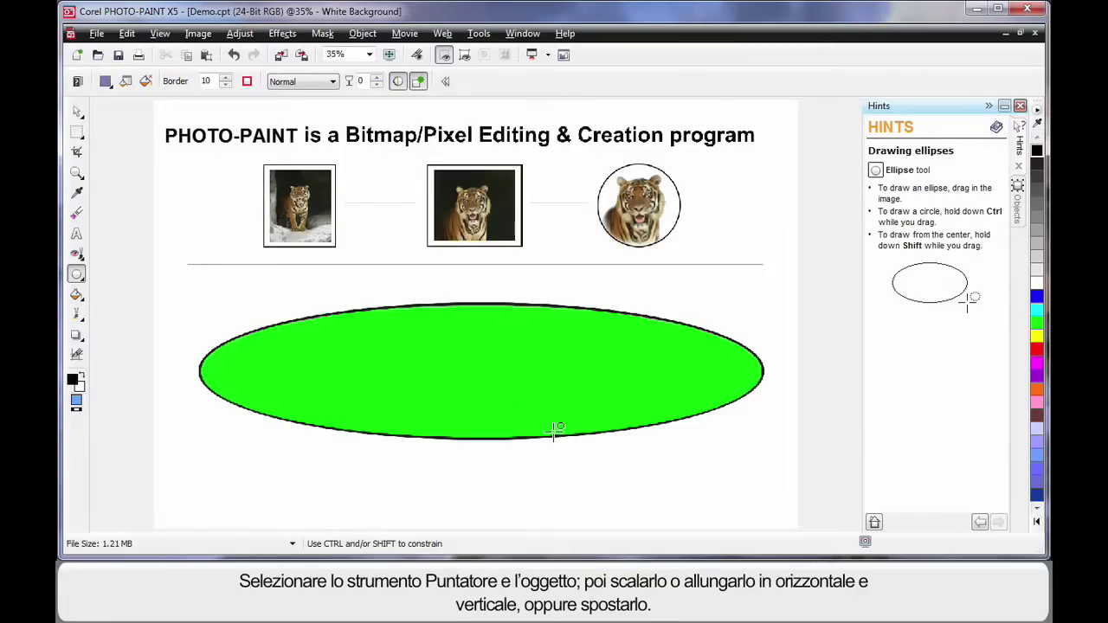
left_click(76, 112)
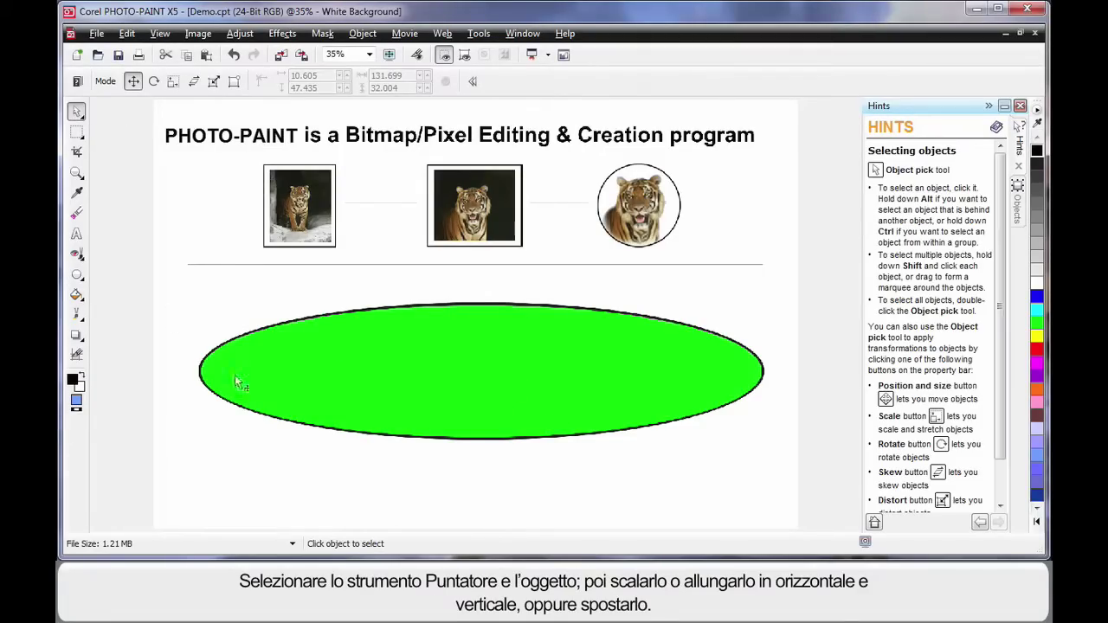
Shrink and narrow the green ellipse, then centre it beneath the divider line
left_click(499, 404)
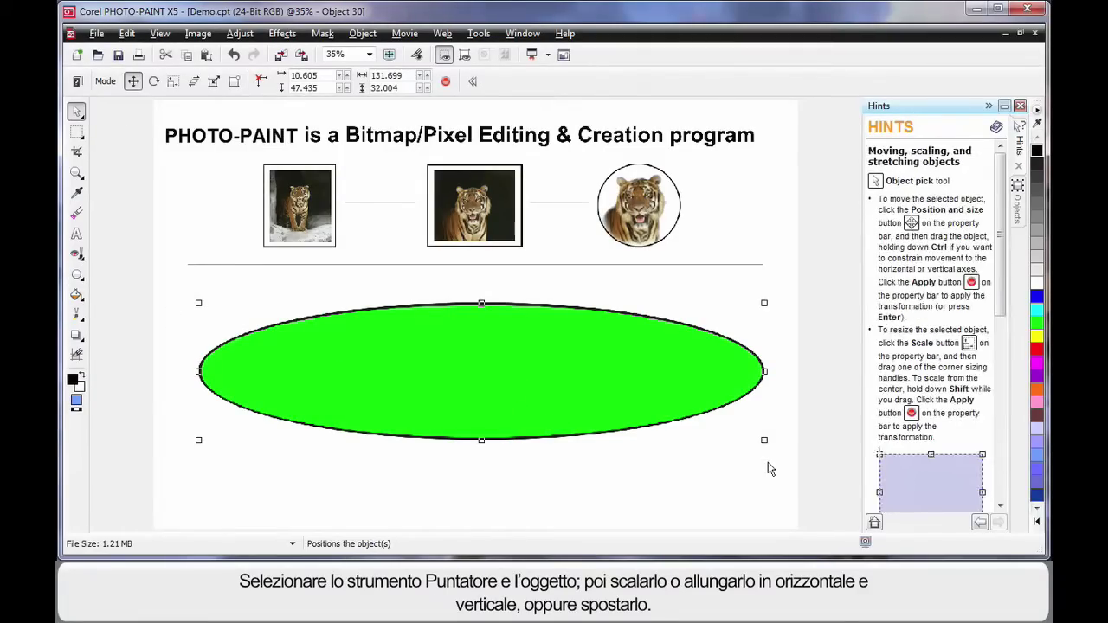
left_click_drag(764, 440, 615, 401)
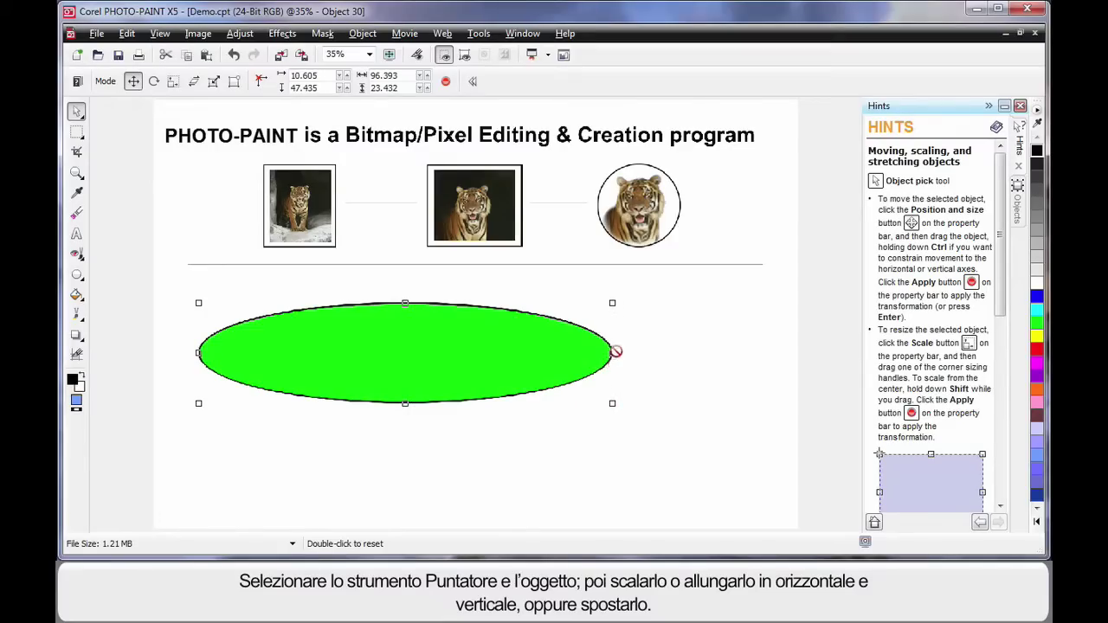
mouse_move(614, 353)
left_mouse_down()
mouse_move(684, 352)
mouse_move(532, 352)
left_mouse_up()
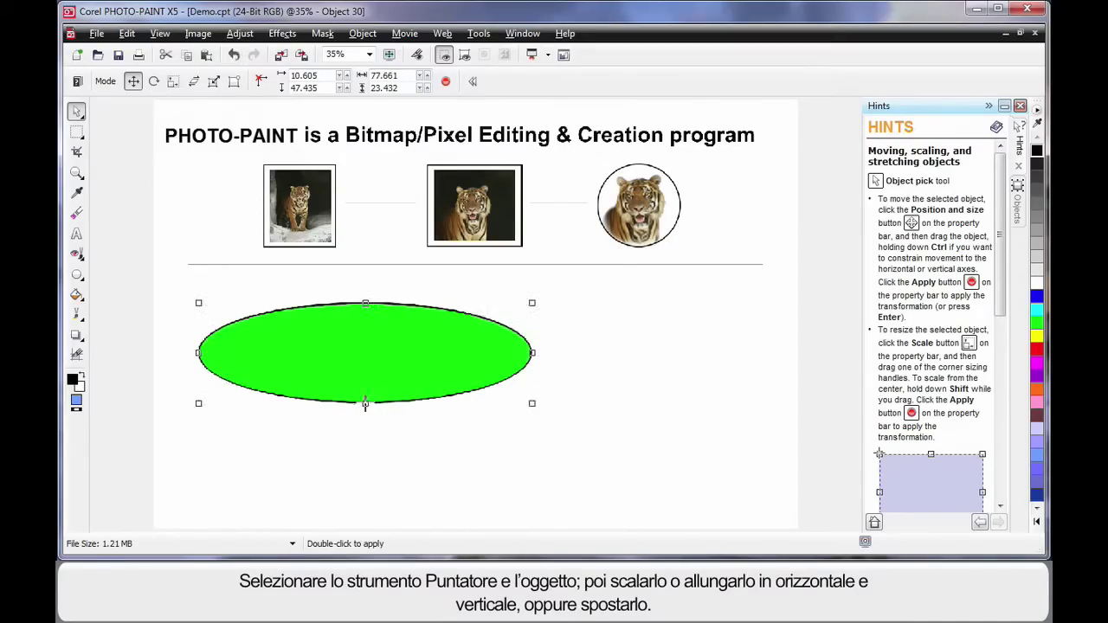
mouse_move(368, 404)
left_mouse_down()
mouse_move(516, 381)
mouse_move(485, 398)
left_mouse_up()
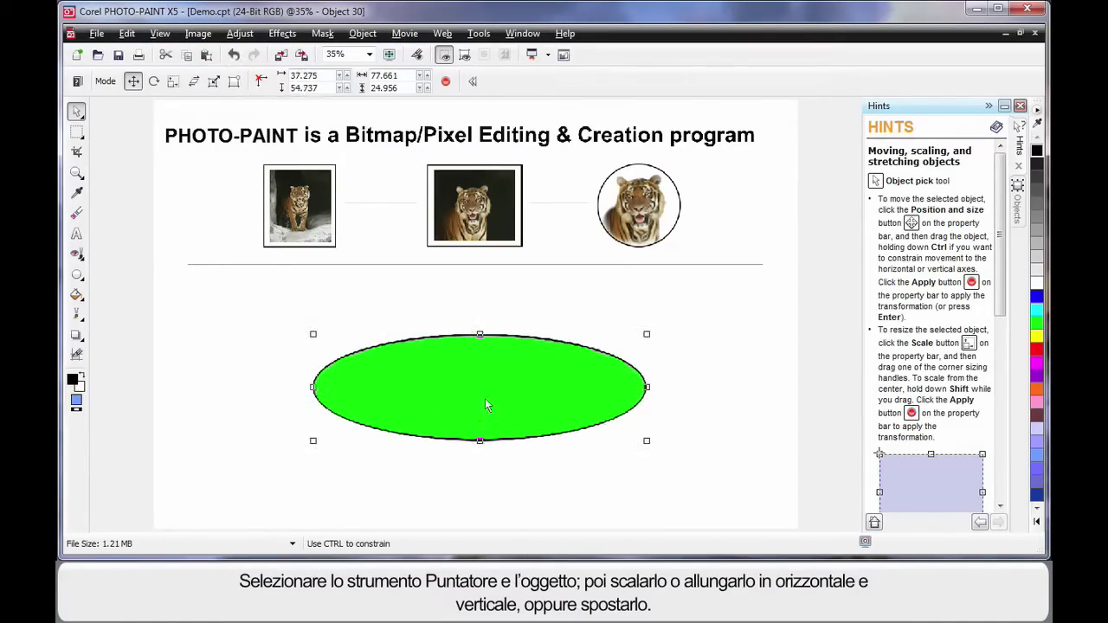
Cycle the ellipse through rotate, distort and perspective modes, nudging its bottom-right distortion corner
left_click(510, 381)
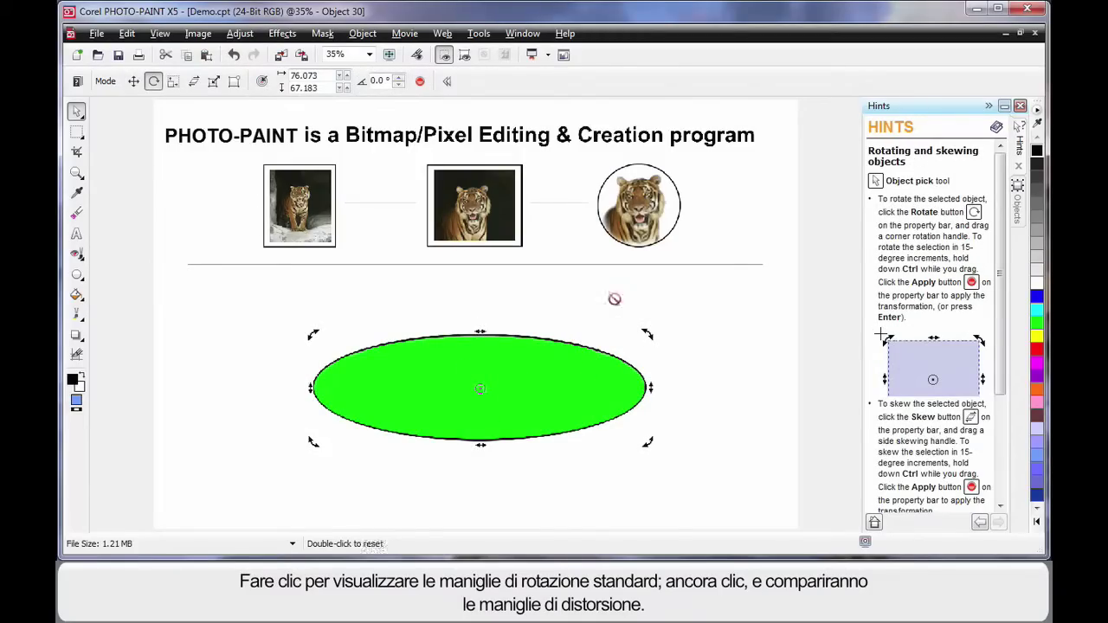
left_click(548, 389)
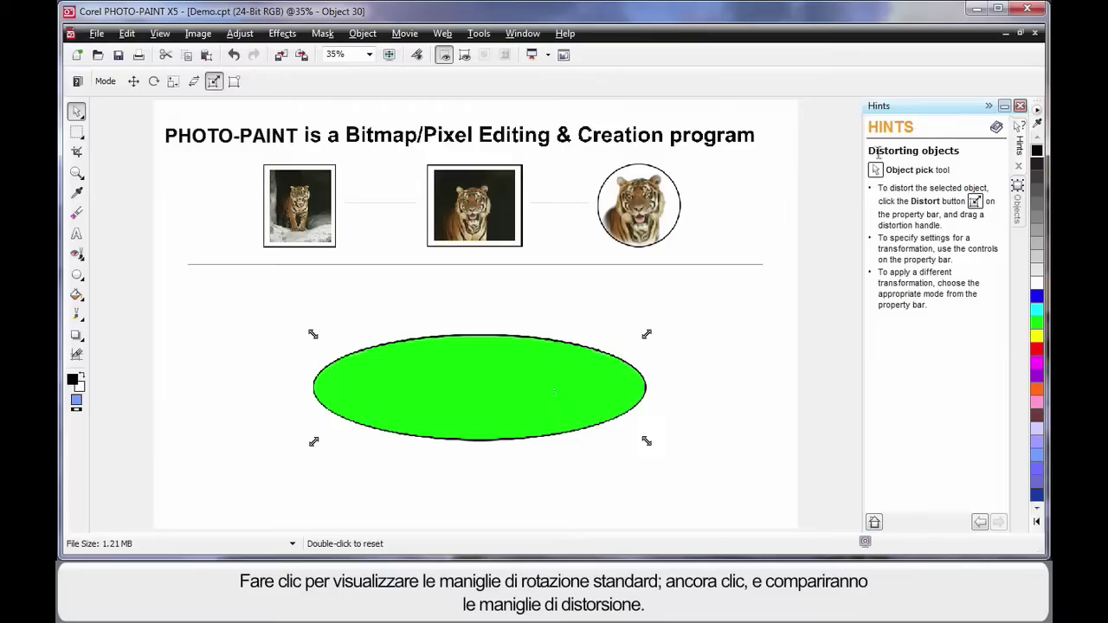
mouse_move(647, 442)
left_mouse_down()
mouse_move(499, 399)
mouse_move(505, 421)
mouse_move(646, 460)
mouse_move(705, 391)
mouse_move(728, 322)
mouse_move(581, 424)
mouse_move(487, 383)
mouse_move(520, 428)
mouse_move(660, 452)
mouse_move(664, 428)
mouse_move(656, 435)
left_mouse_up()
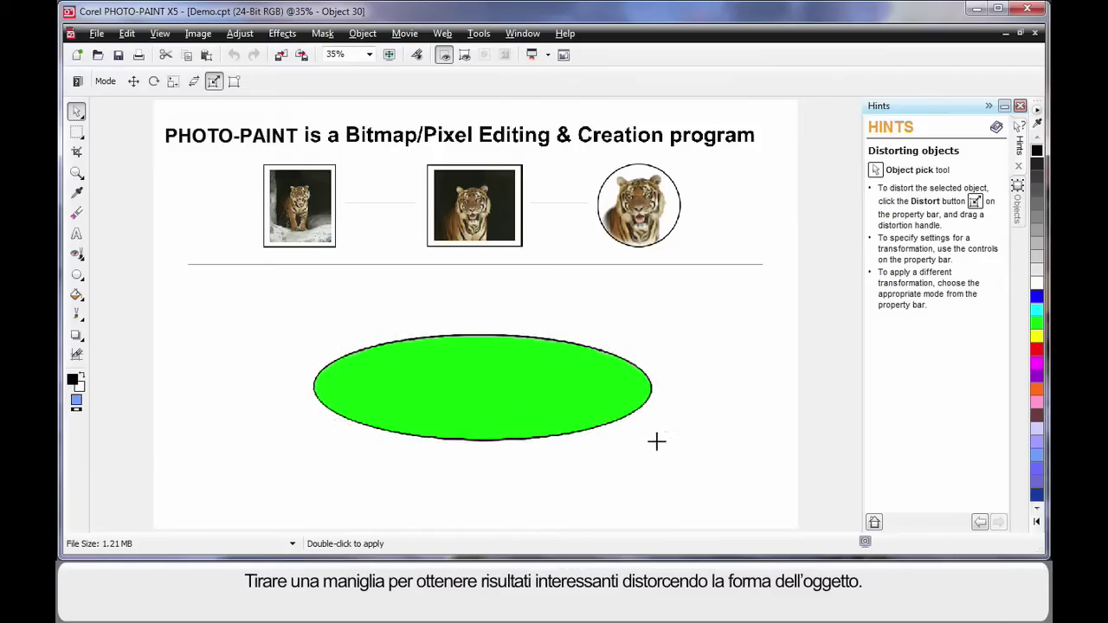
left_click(533, 385)
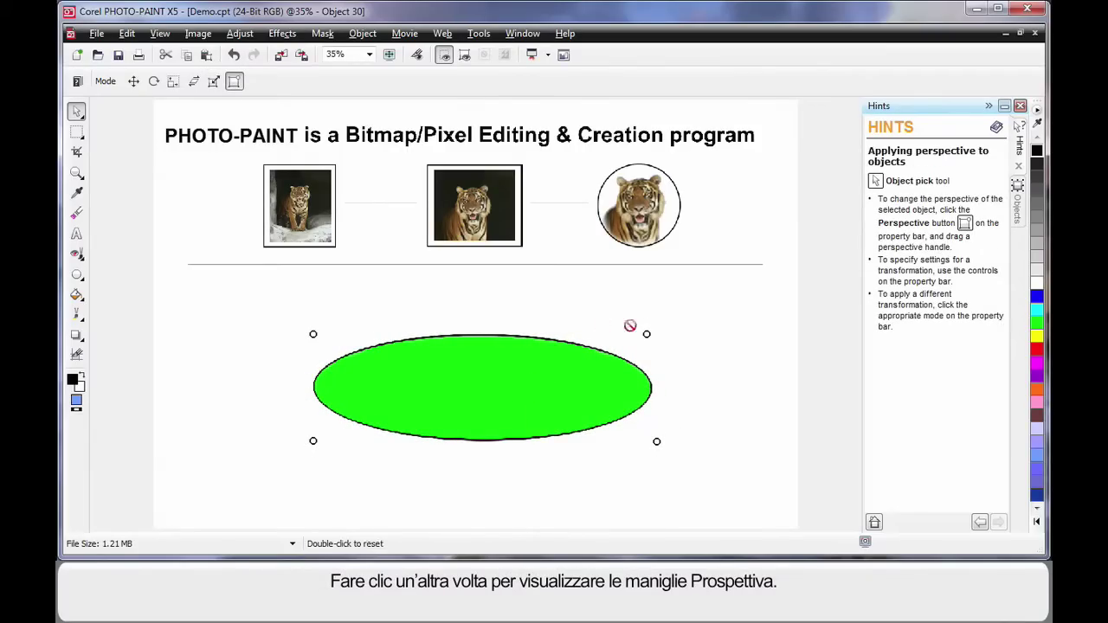
Pull the ellipse into a taller perspective disk, apply the transformation, and deselect it
mouse_move(648, 334)
left_mouse_down()
mouse_move(537, 329)
mouse_move(510, 294)
mouse_move(512, 433)
mouse_move(513, 349)
mouse_move(616, 328)
mouse_move(606, 307)
mouse_move(532, 301)
left_mouse_up()
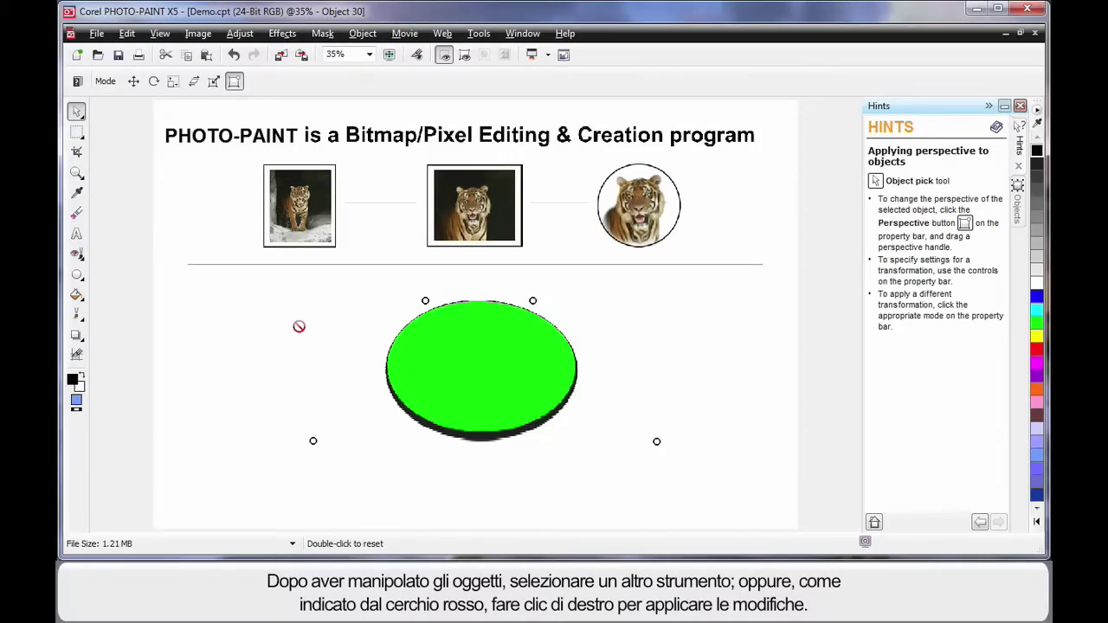
right_click(479, 355)
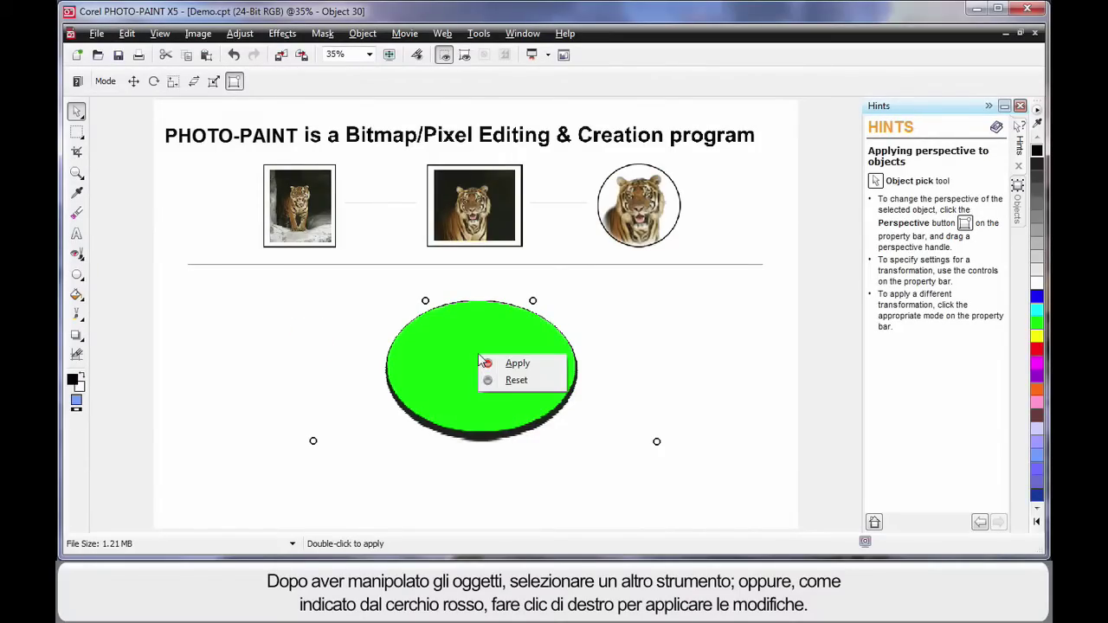
left_click(522, 370)
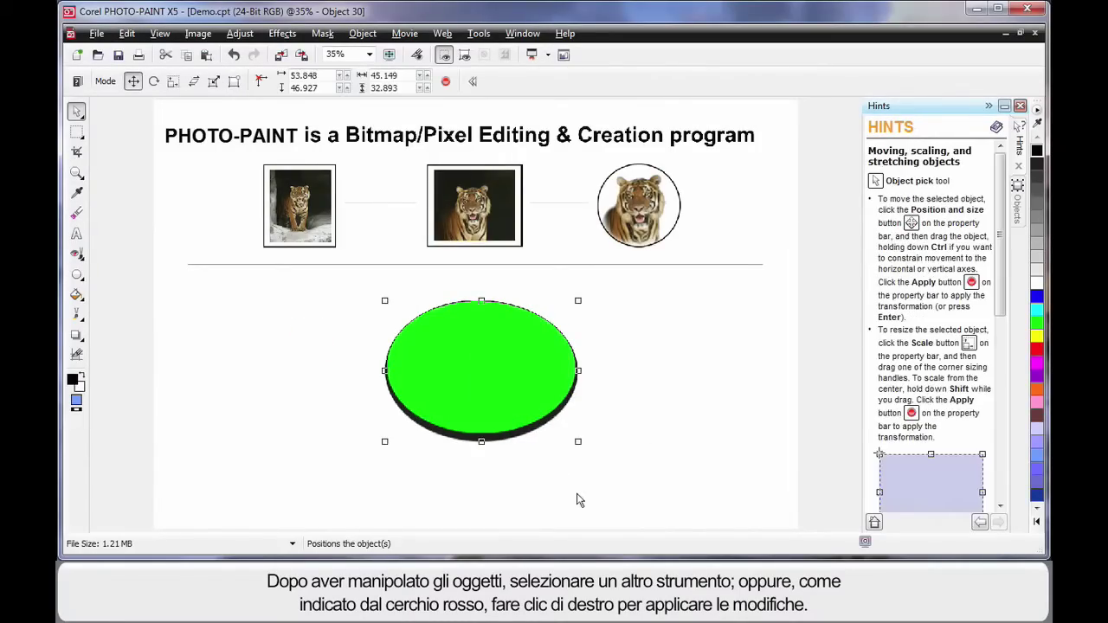
left_click(625, 495)
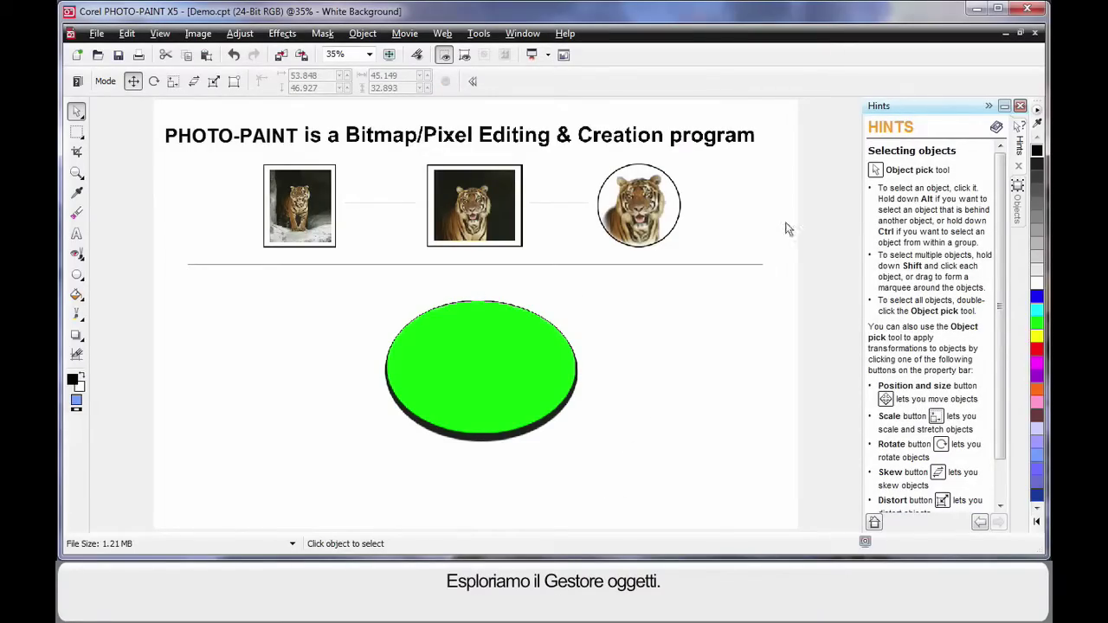
Show the Objects docker, enlarge its thumbnails and widen the panel
left_click(1021, 206)
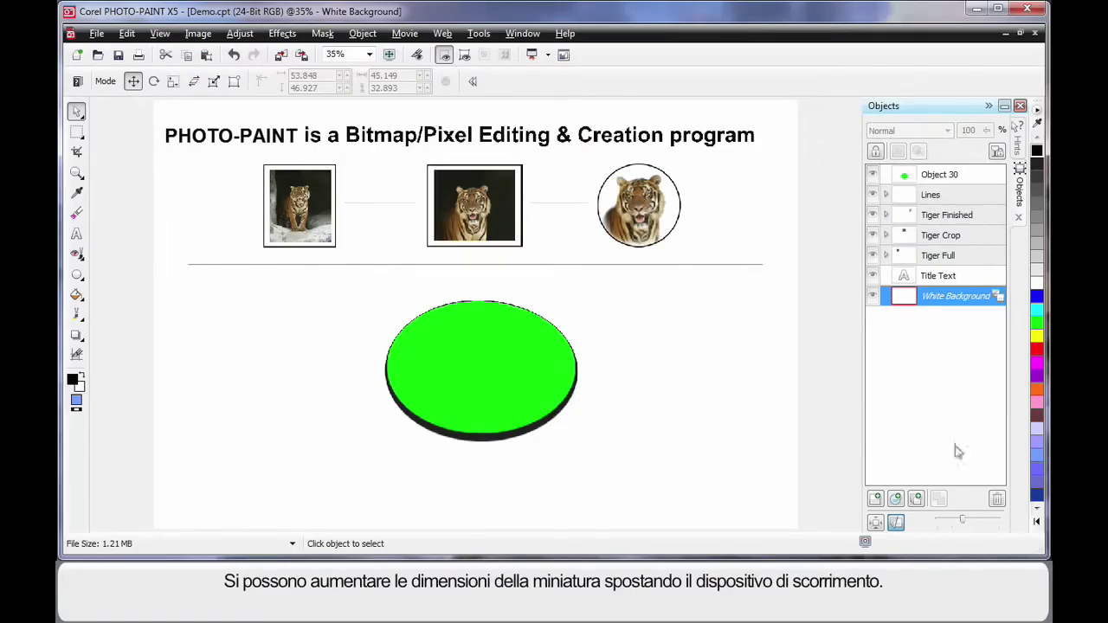
left_click_drag(962, 522, 974, 522)
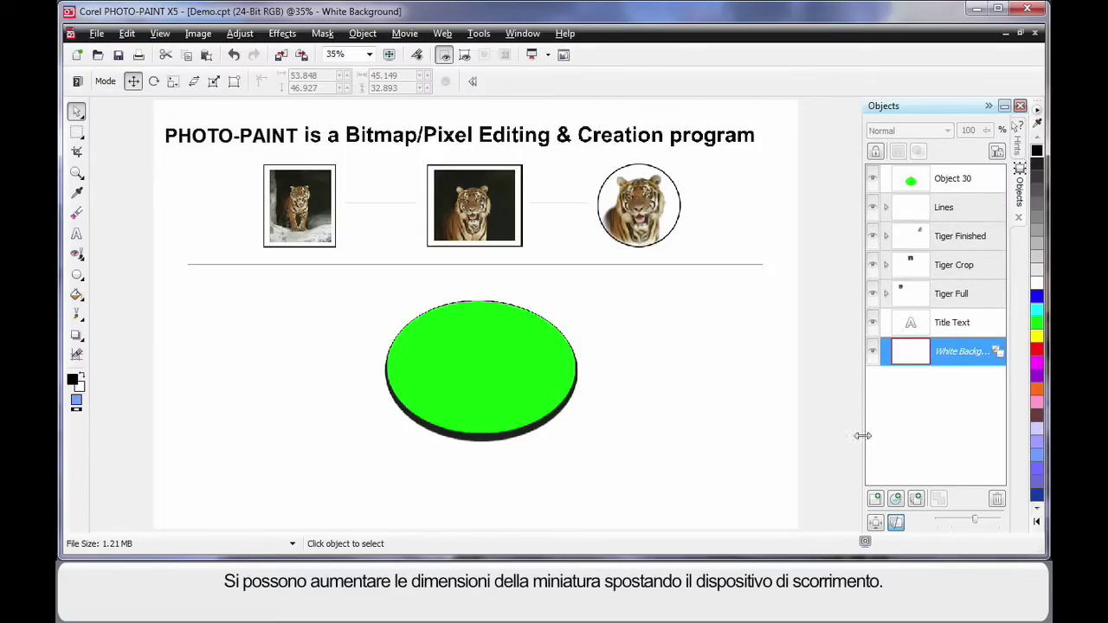
left_click_drag(864, 438, 821, 439)
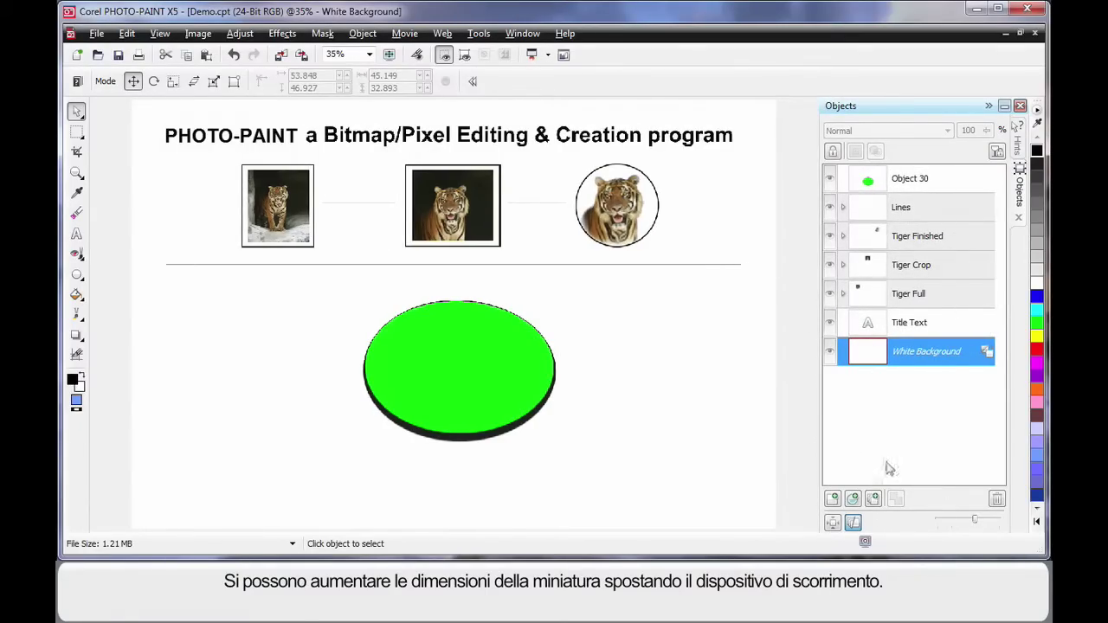
Enlarge the object thumbnails and turn on Thumbnail Extents Mode so each shows only its object
left_click_drag(974, 522, 985, 524)
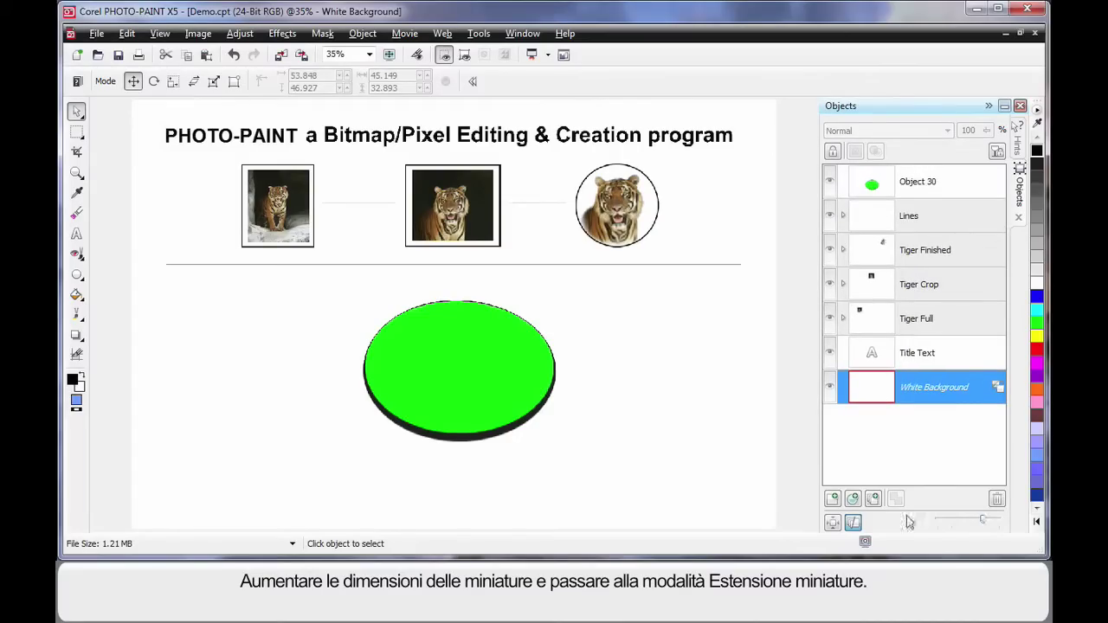
left_click(833, 524)
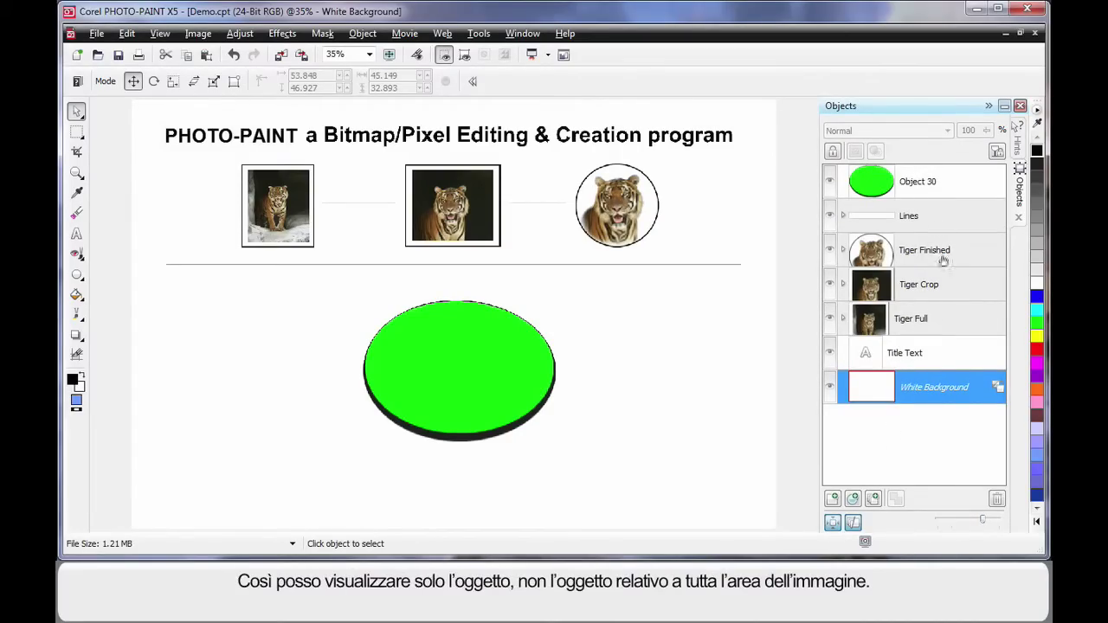
mouse_move(871, 183)
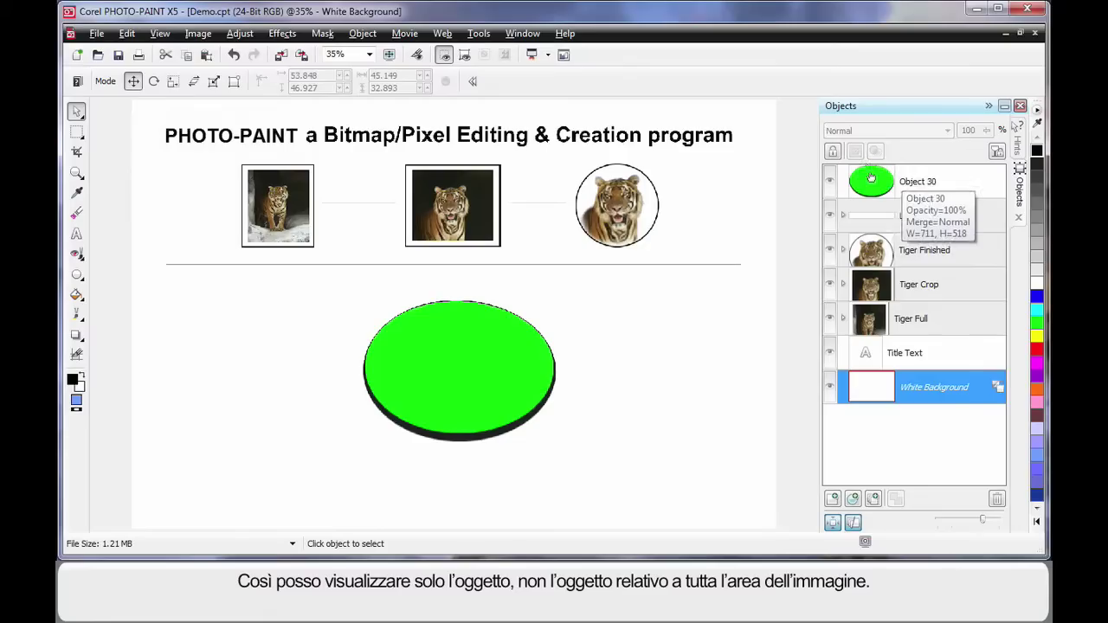
left_click(832, 522)
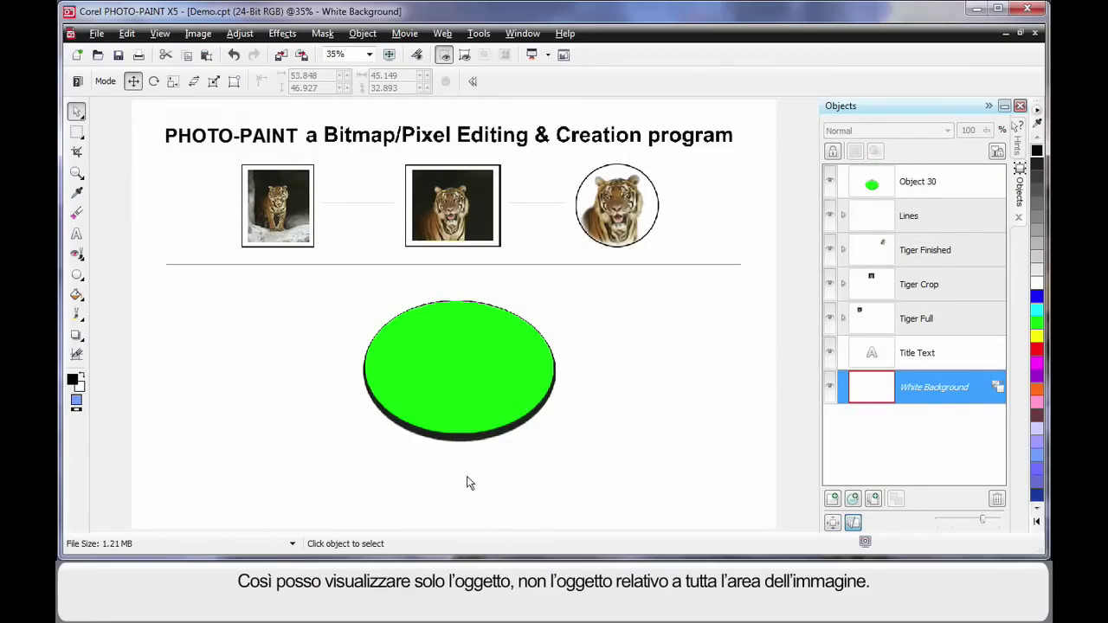
left_click(833, 524)
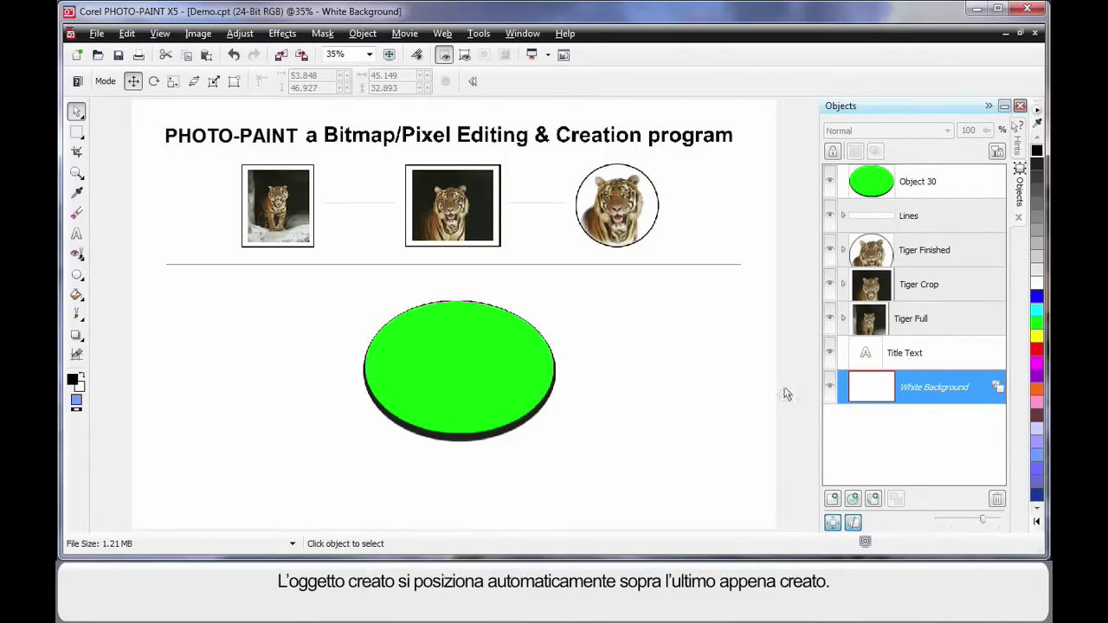
left_click(76, 276)
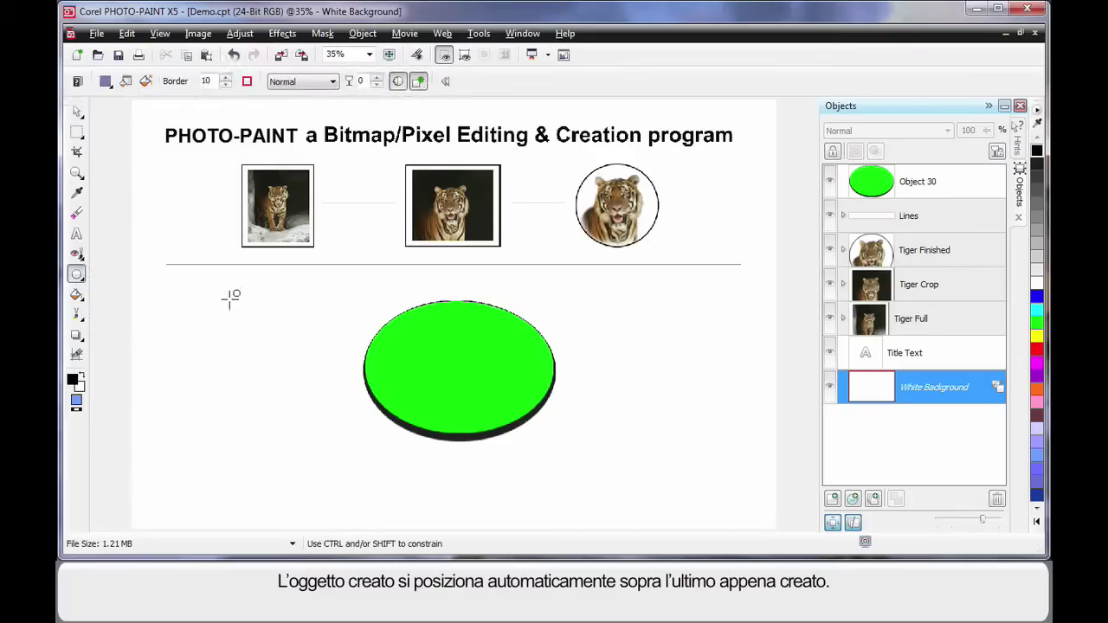
left_click_drag(204, 295, 342, 395)
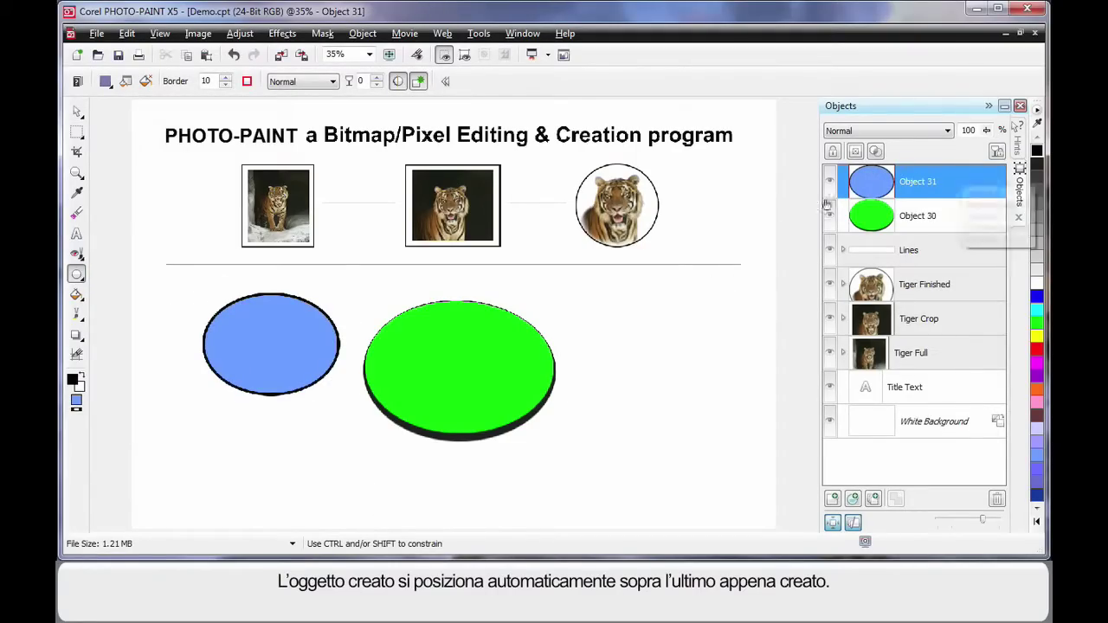
left_click(77, 113)
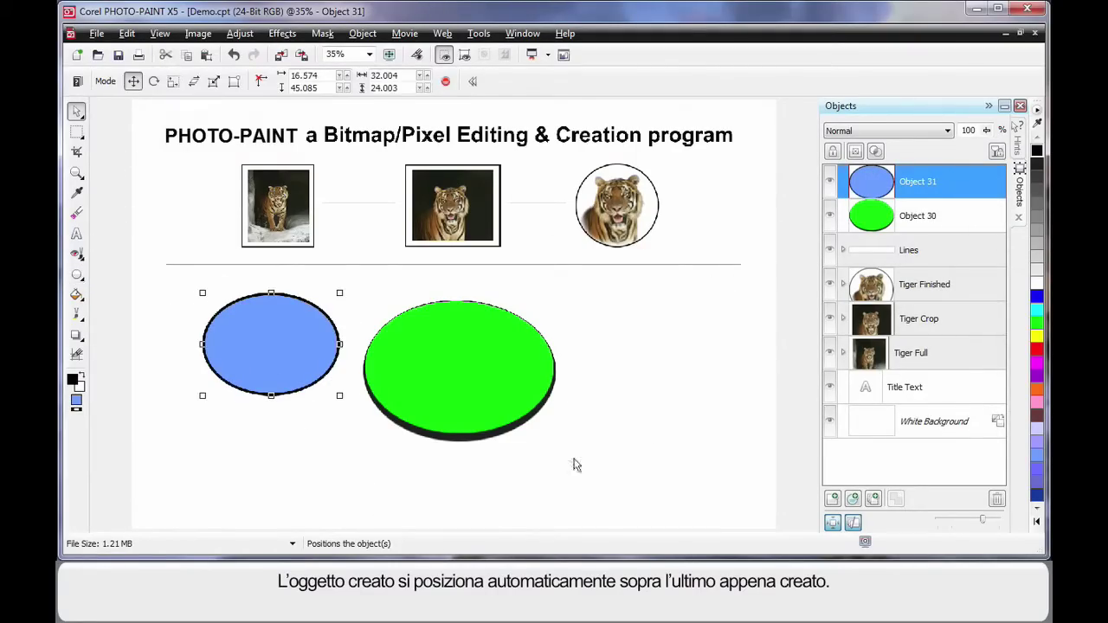
key("Delete")
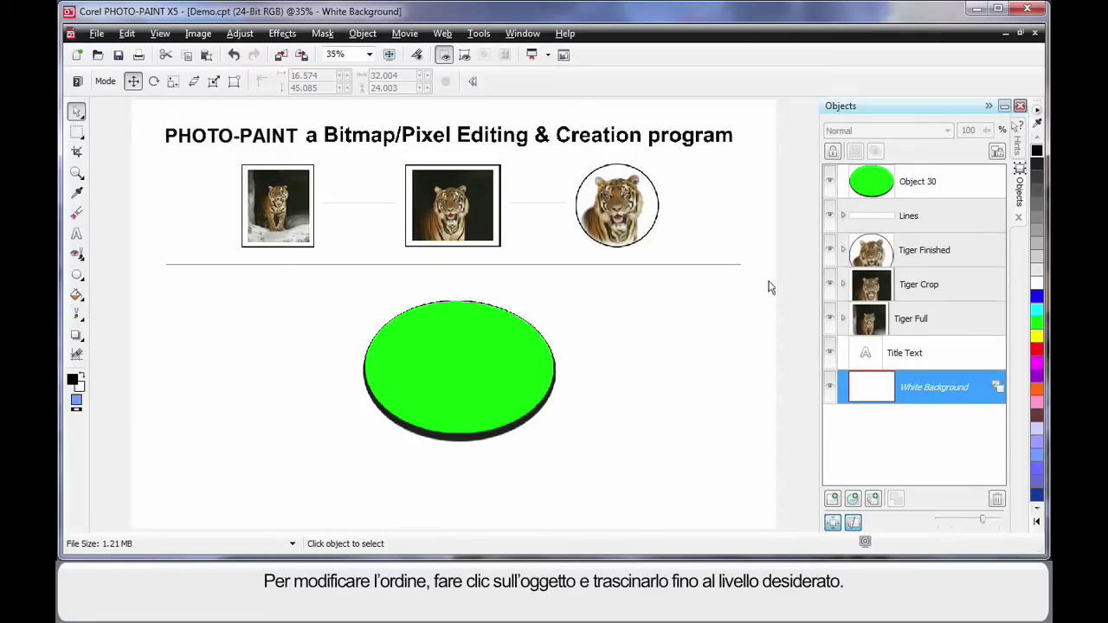
Drop Object 30, the green ellipse, just above White Background and nudge it slightly lower
left_click_drag(906, 183, 928, 370)
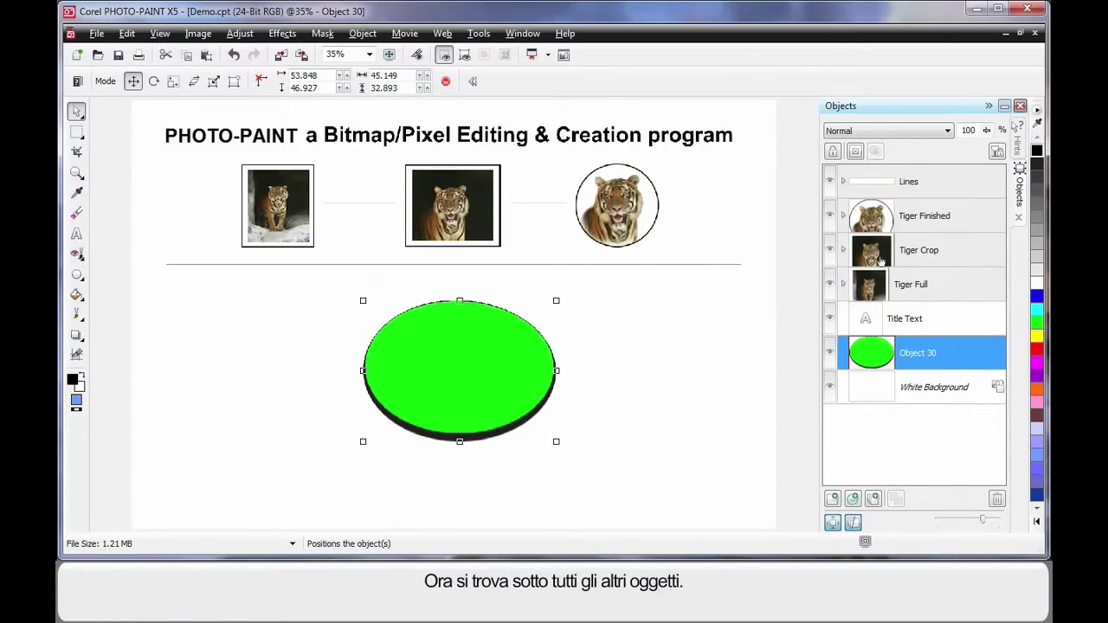
mouse_move(501, 389)
left_mouse_down()
mouse_move(328, 204)
mouse_move(637, 234)
mouse_move(494, 378)
left_mouse_up()
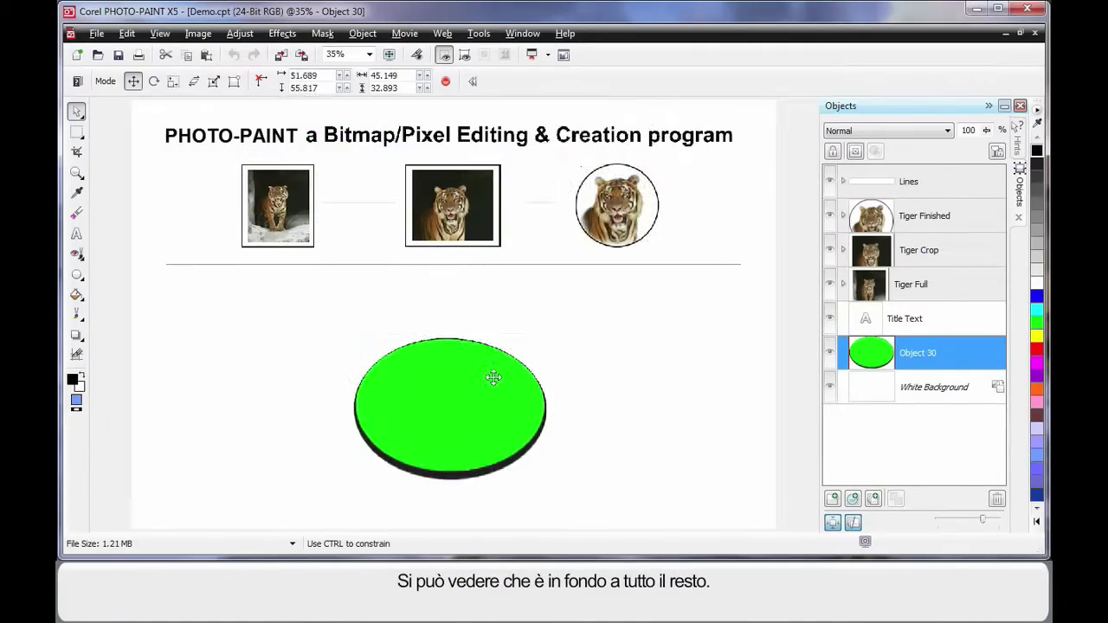